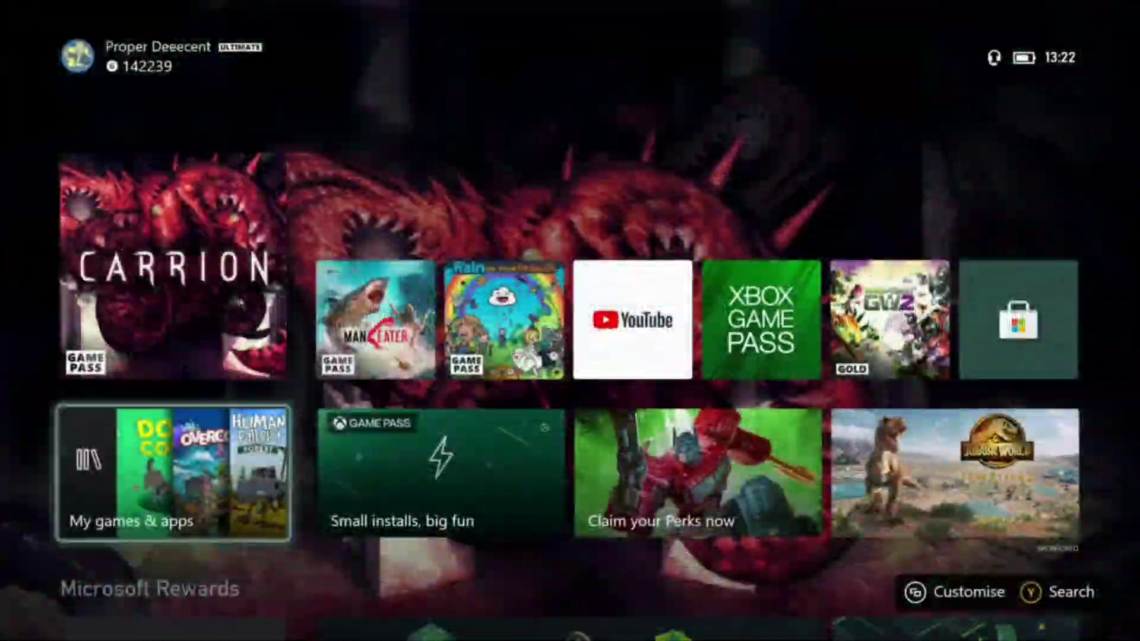
Step: Browse the home screen down to Microsoft Rewards and back to the top row
key("Down")
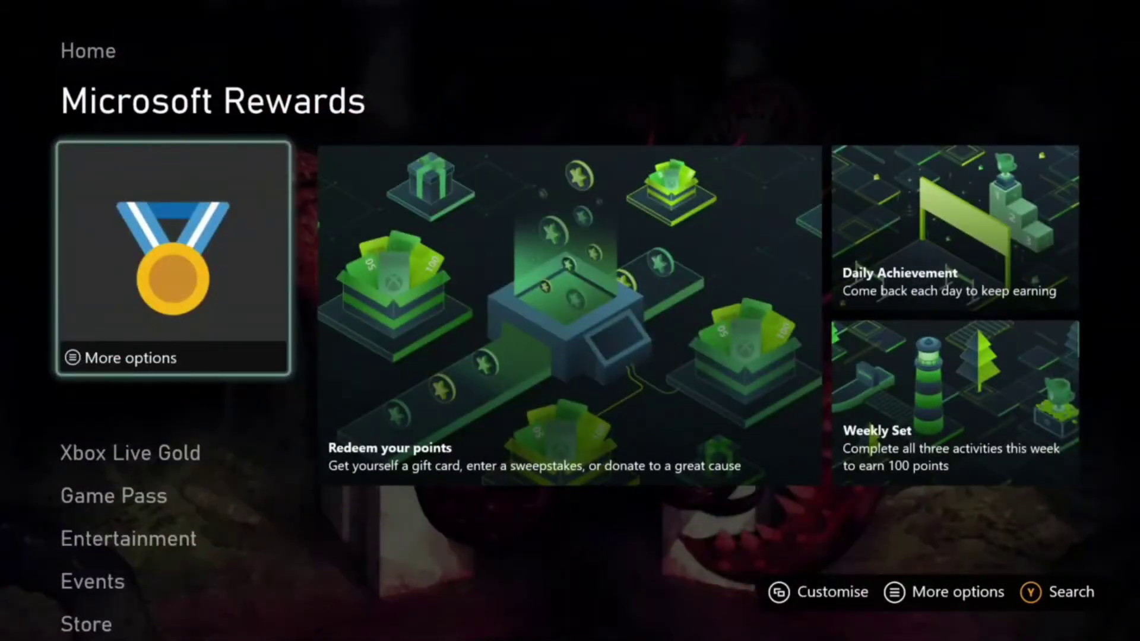
key("Up")
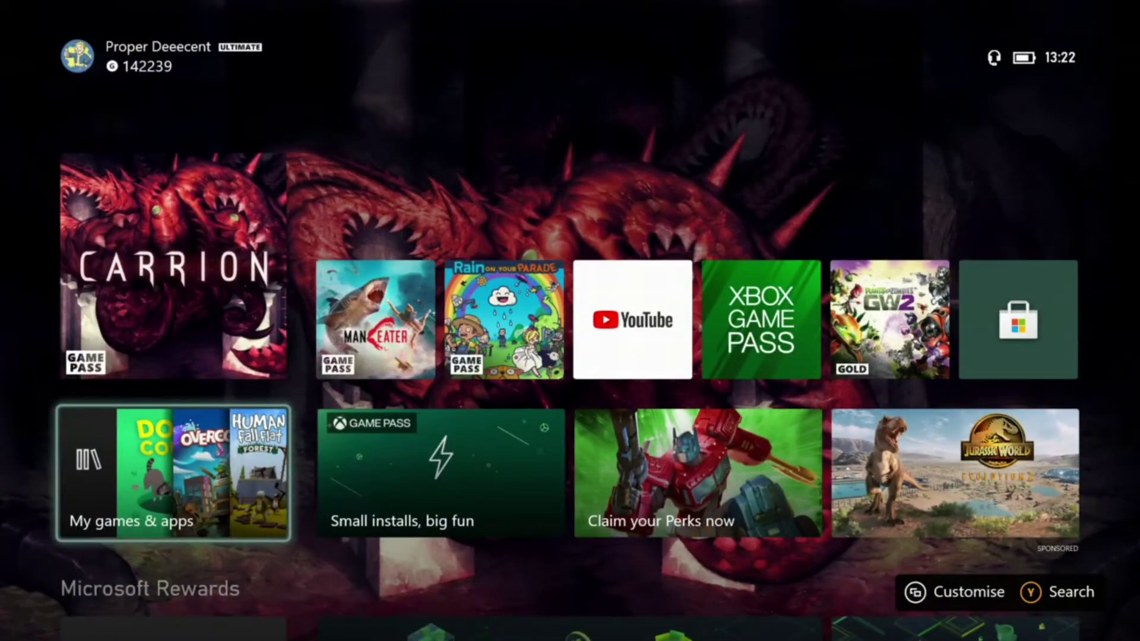
key("Down")
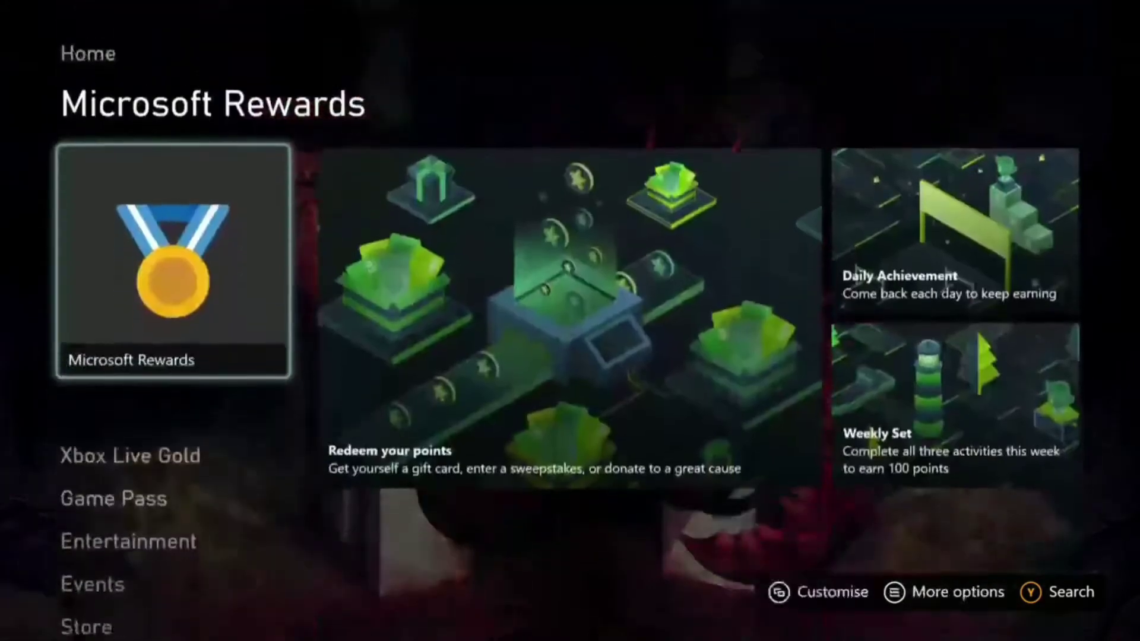
key("Down")
key("Up")
key("Up")
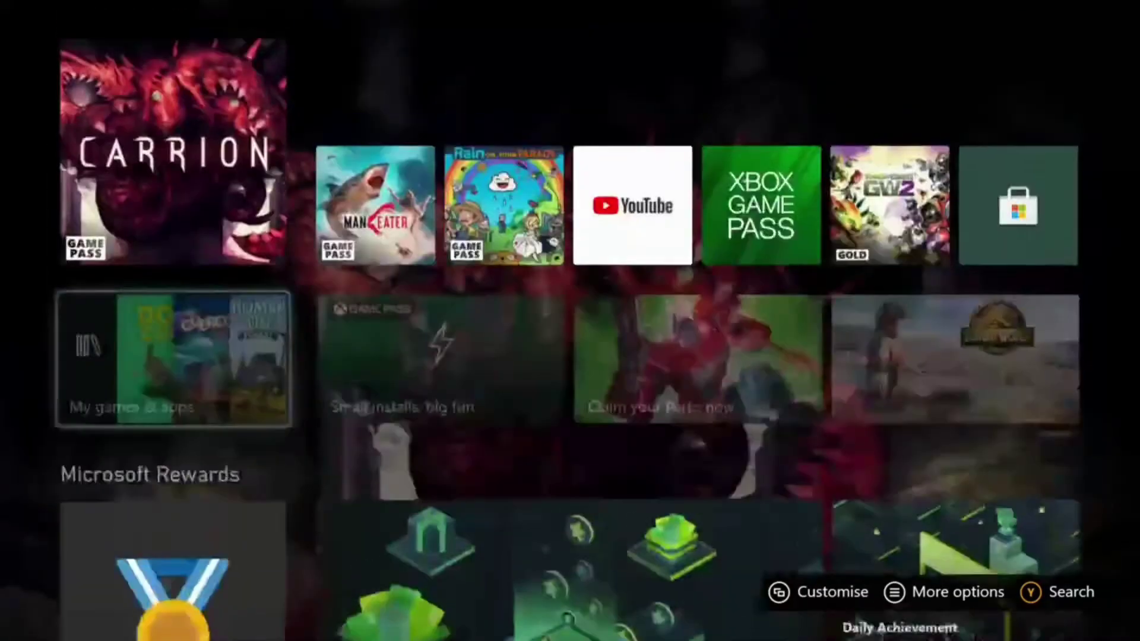
key("Right")
key("Left")
key("Up")
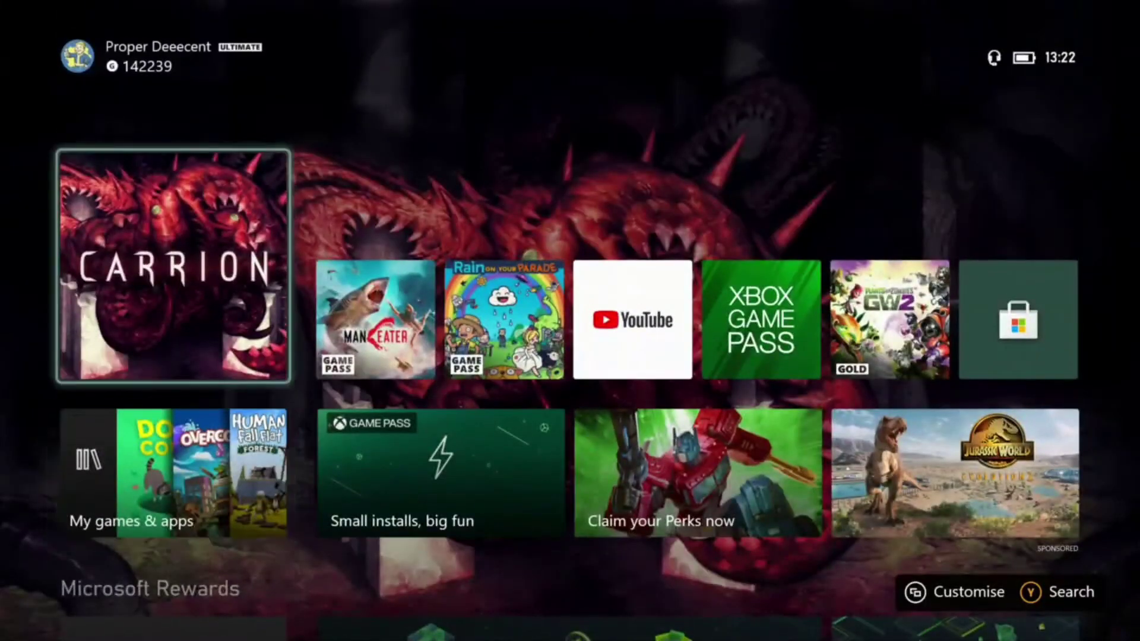
key("Down")
key("Up")
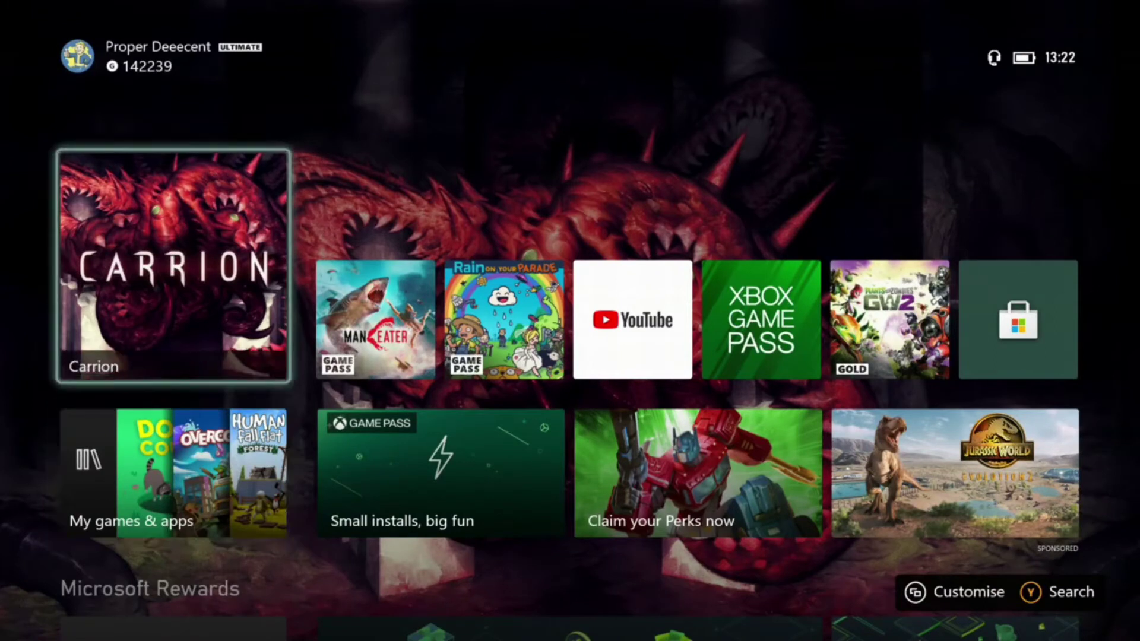
key("Down")
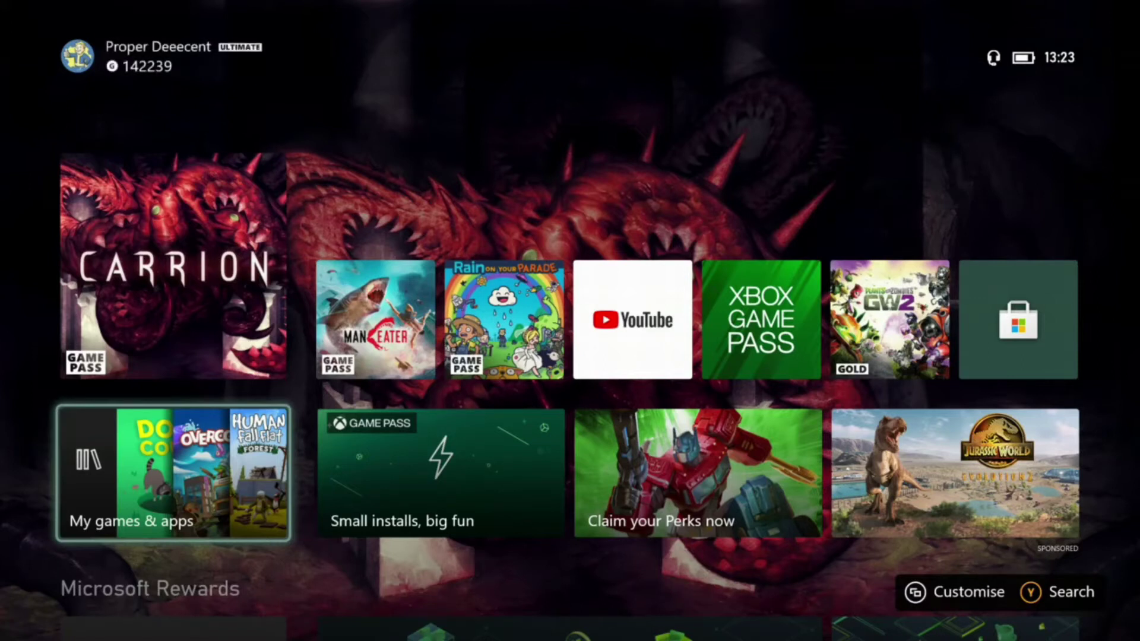
key("Down")
key("Up")
key("Up")
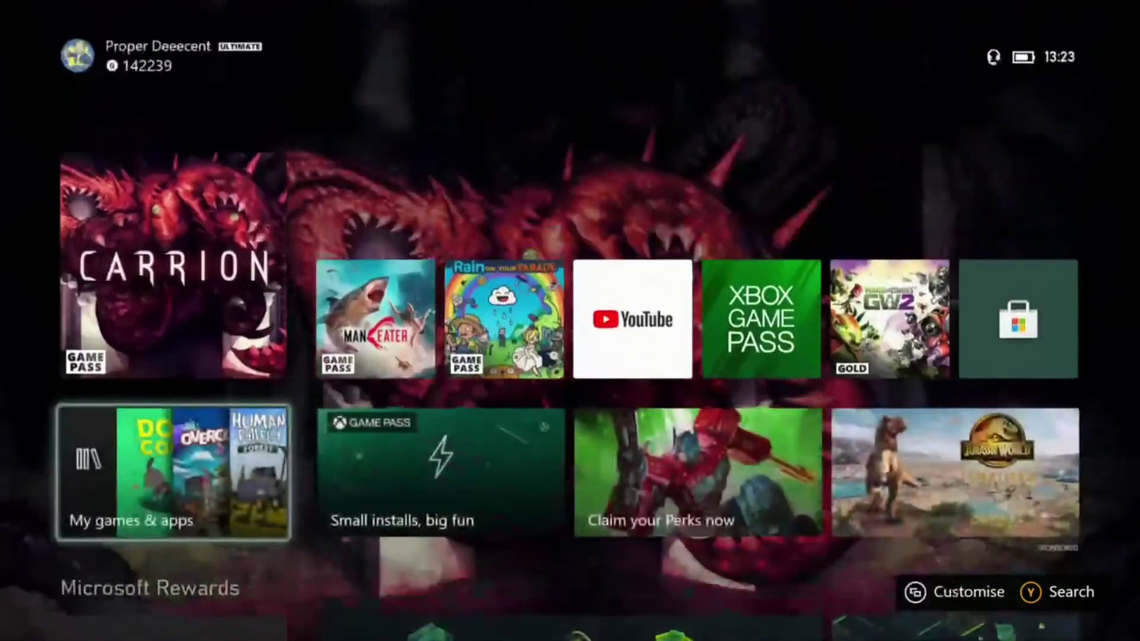
Step: From the guide, go to Profile & system > Settings > General > Network settings
key("super")
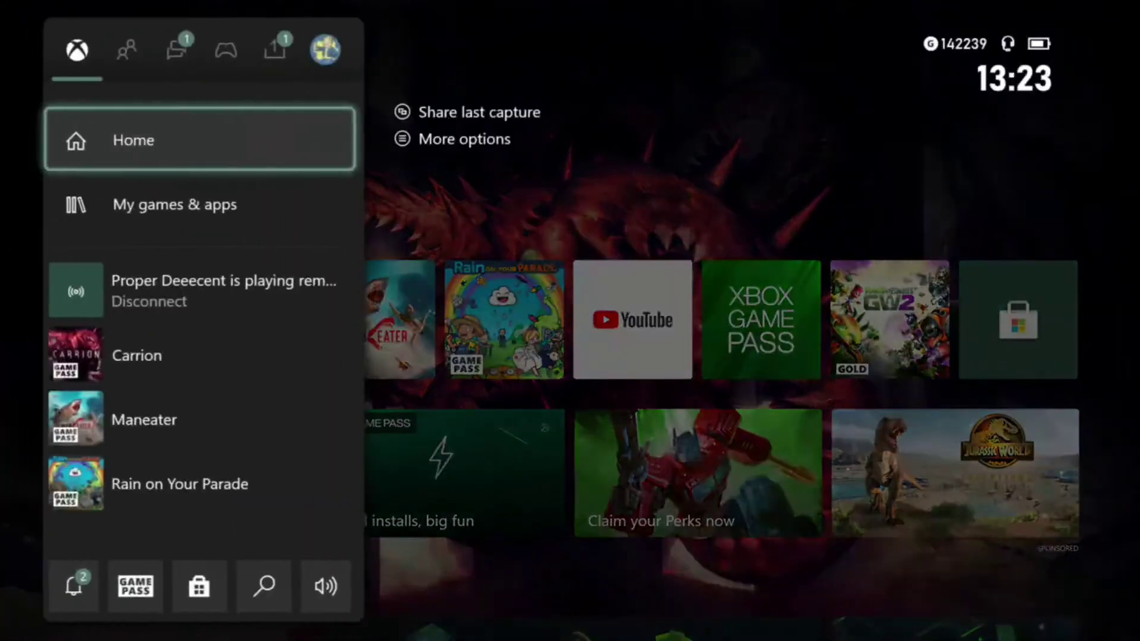
key("Down")
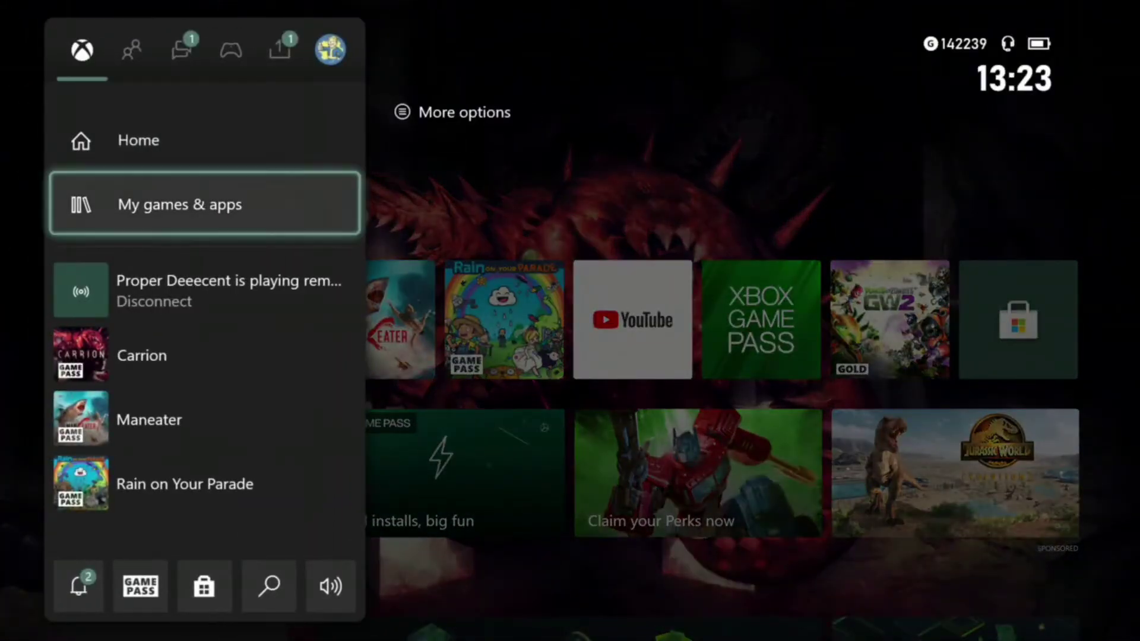
key("Down")
key("Up")
key("Up")
key("Right")
key("Right")
key("Right")
key("Right")
key("Right")
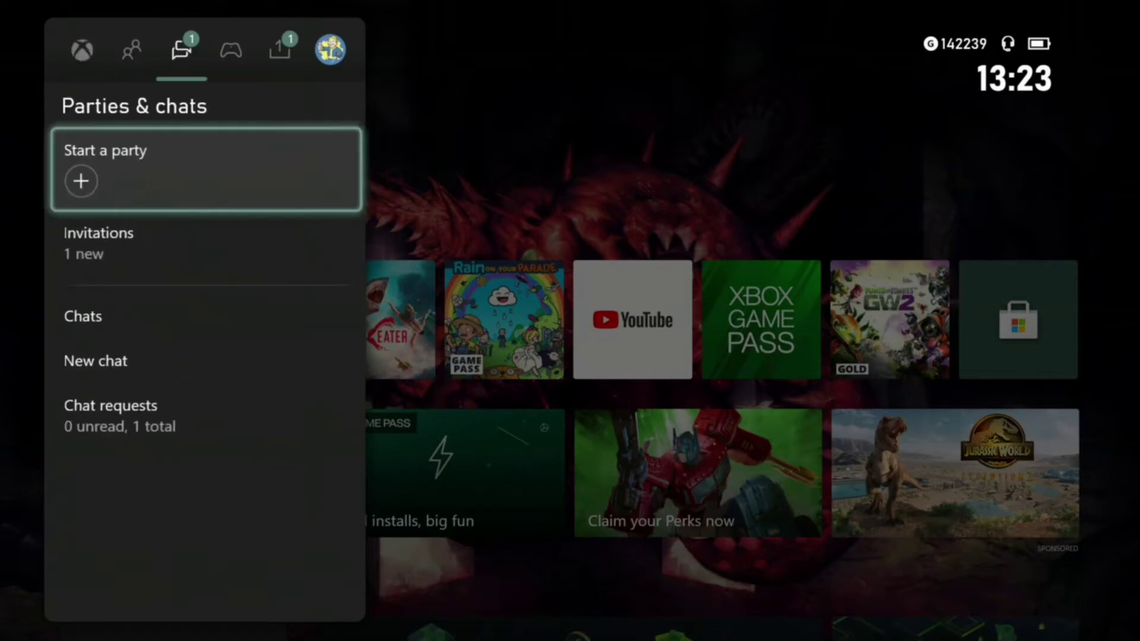
key("Down")
key("Down")
key("Down")
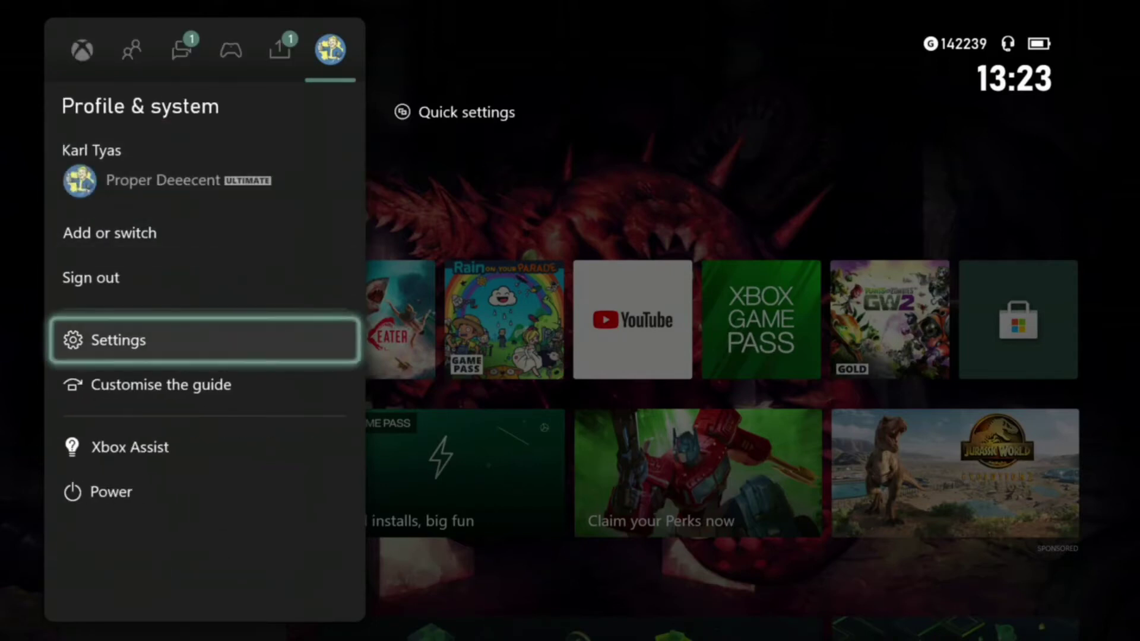
key("Return")
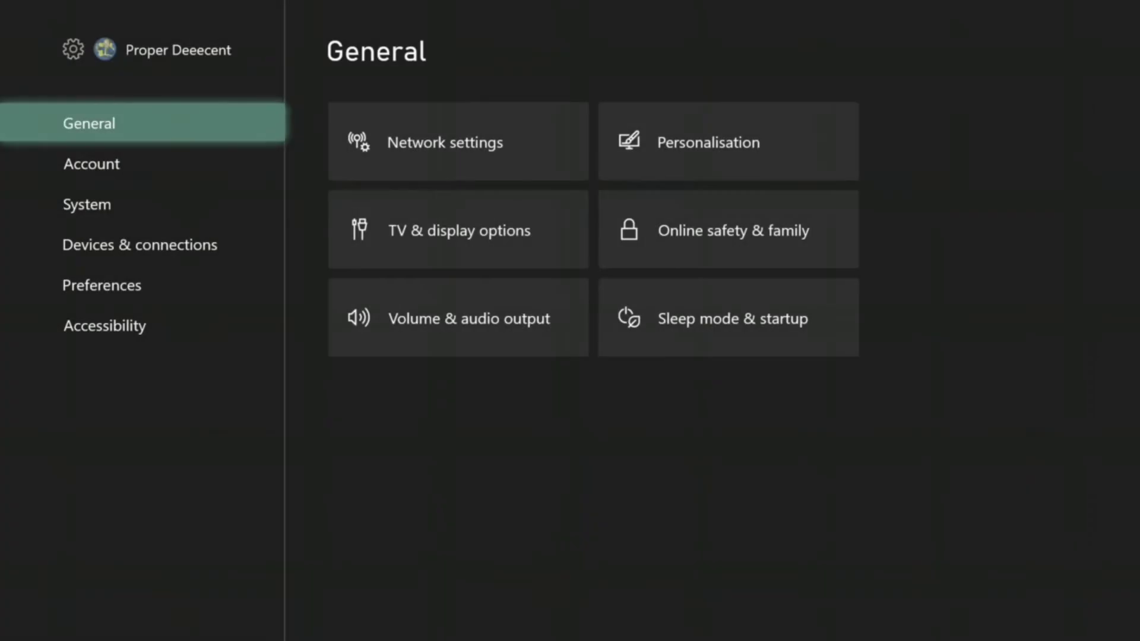
key("Right")
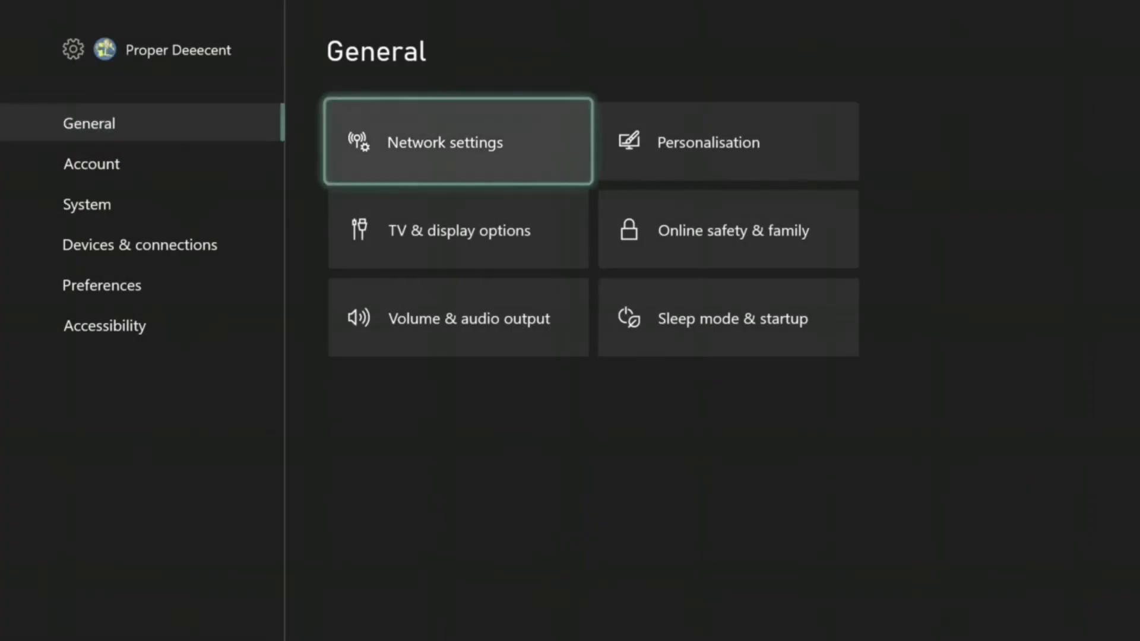
key("Return")
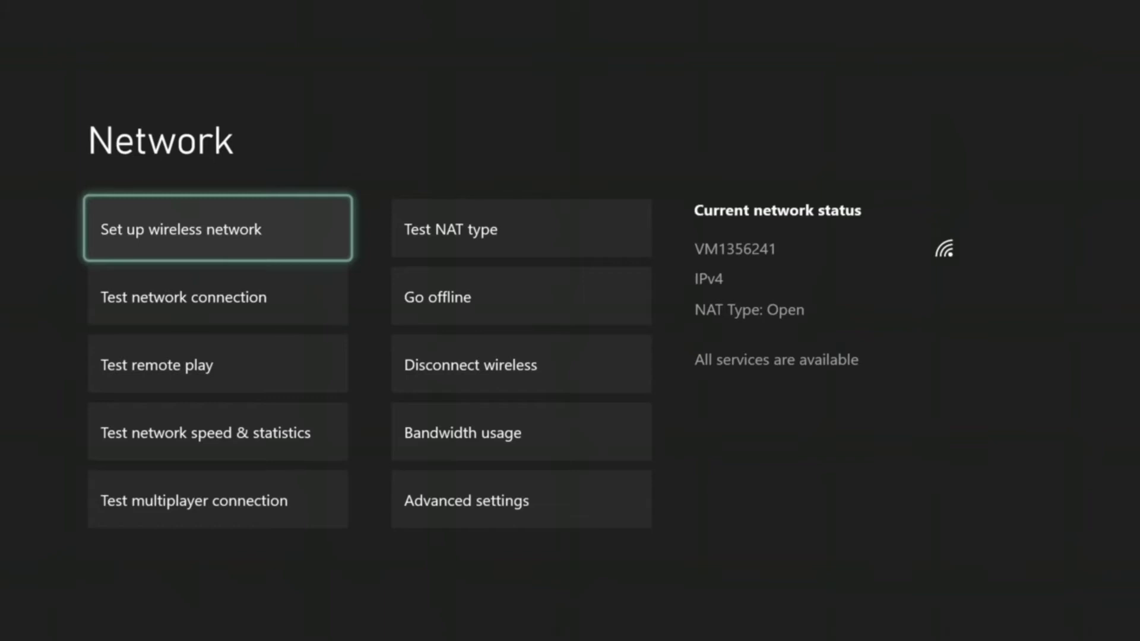
Step: In Advanced settings, set IP settings and DNS settings to Automatic
key("Down")
key("Down")
key("Down")
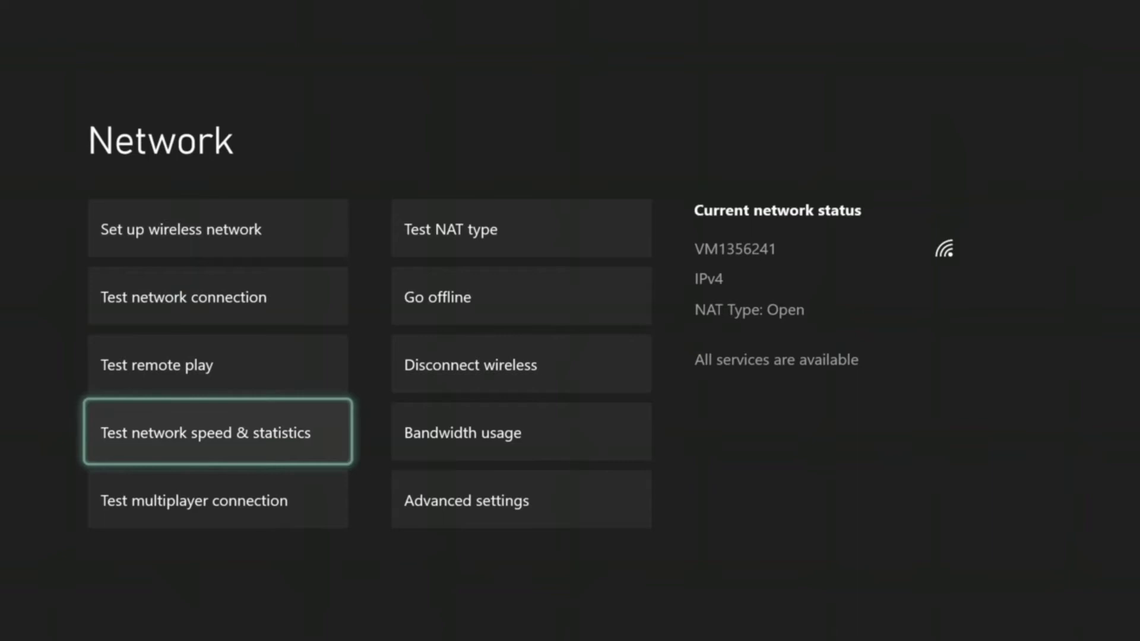
key("Right")
key("Down")
key("Return")
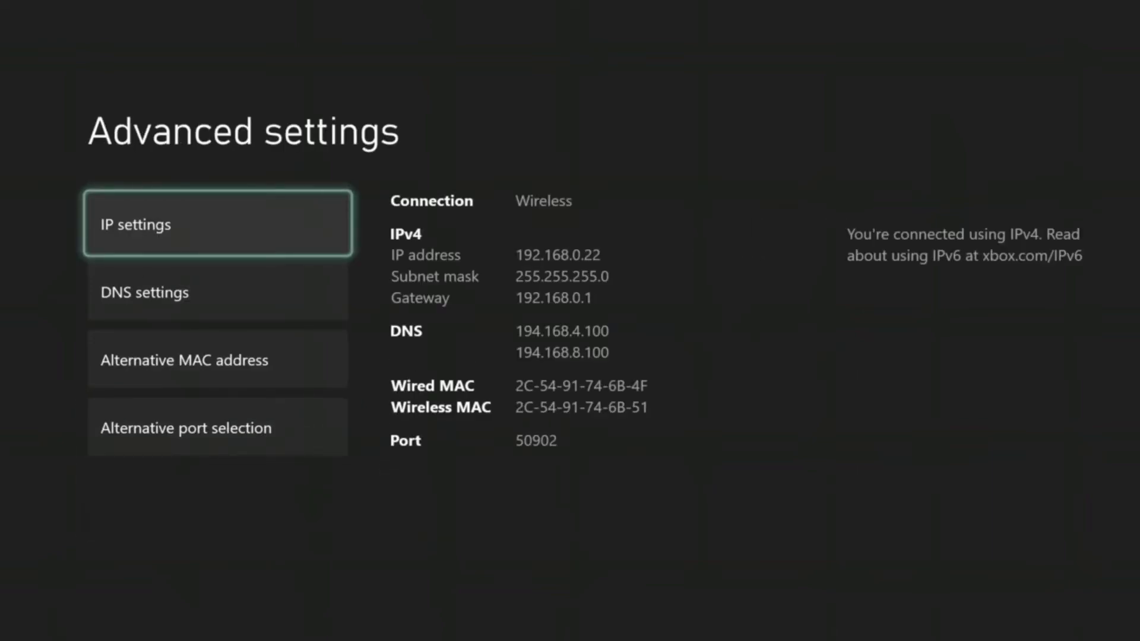
key("Return")
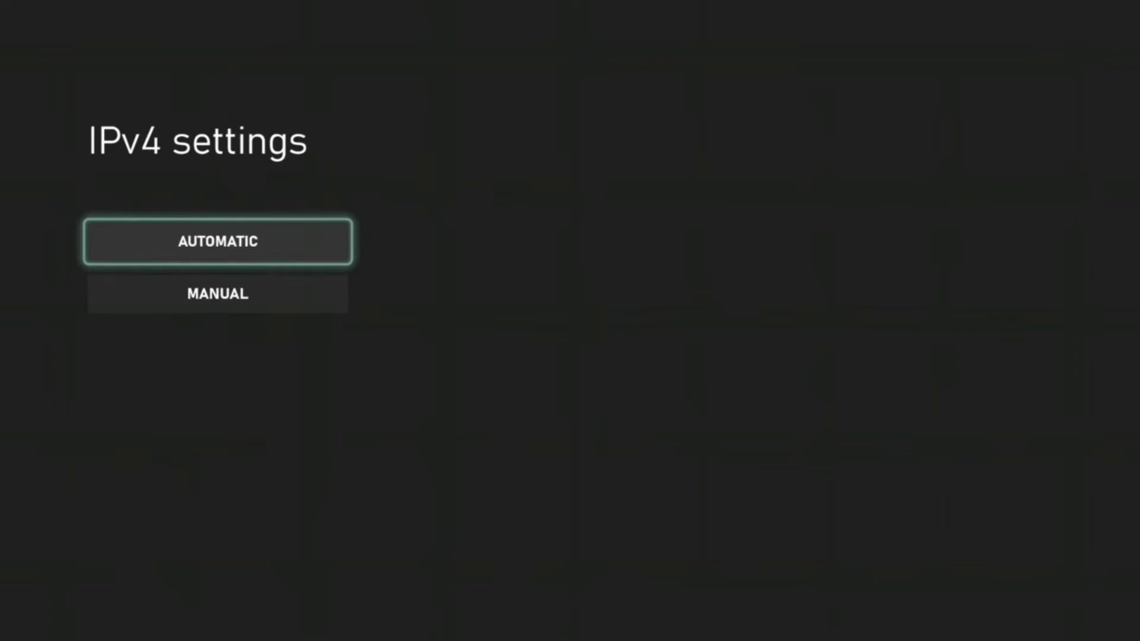
key("Escape")
key("Down")
key("Return")
key("Escape")
key("Down")
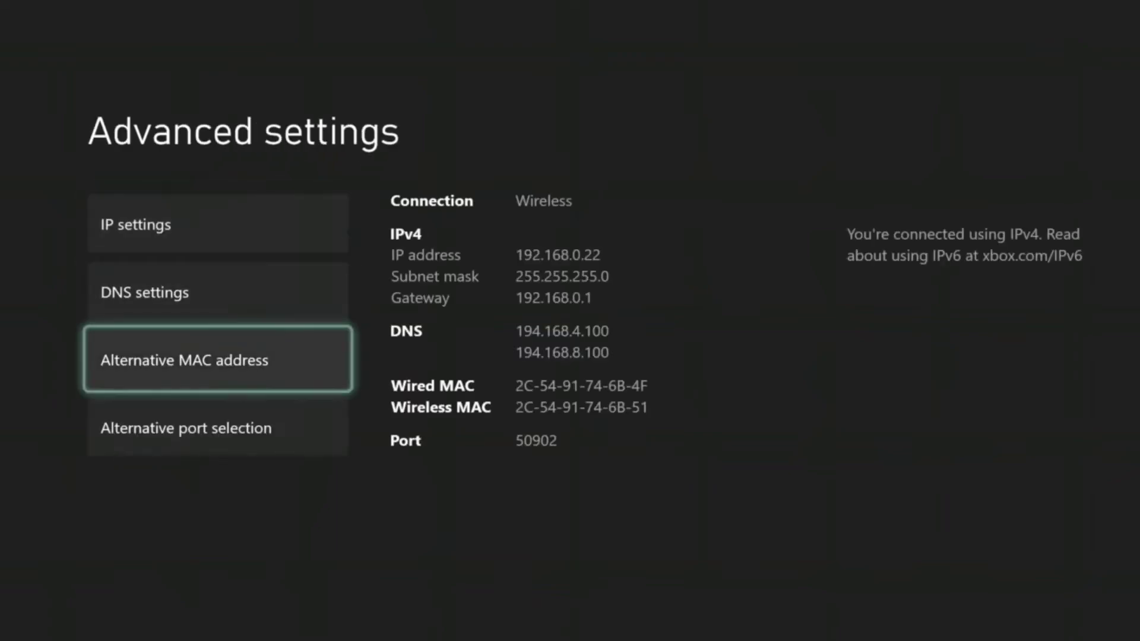
Step: Set Alternative port selection to Automatic, check Alternative MAC address, and return to Network
key("Down")
key("Return")
key("Escape")
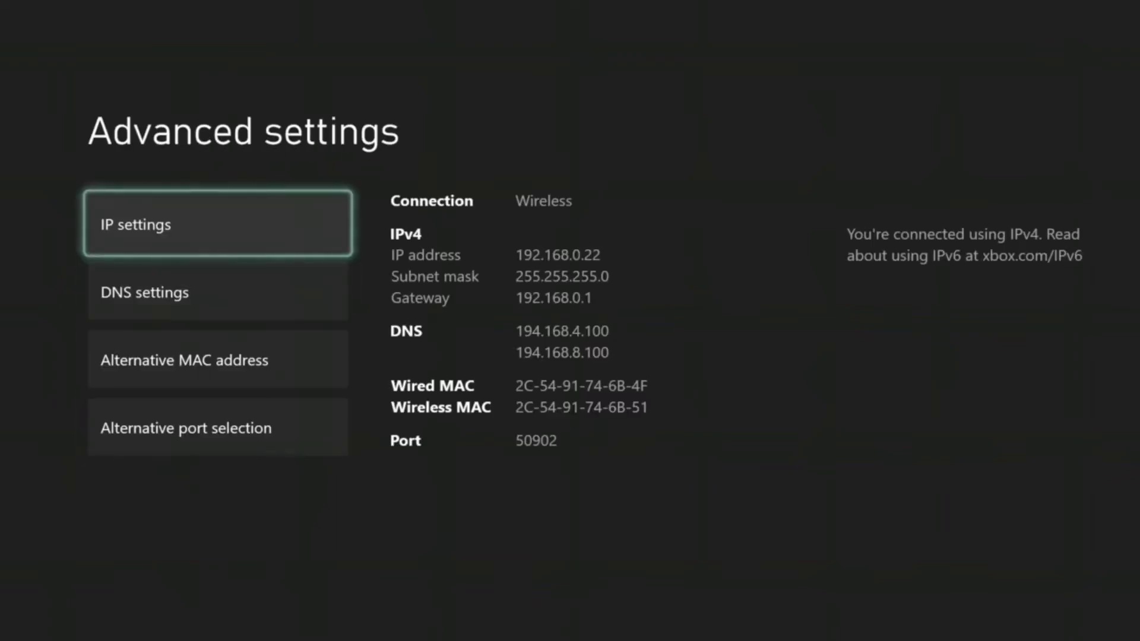
key("Down")
key("Down")
key("Down")
key("Up")
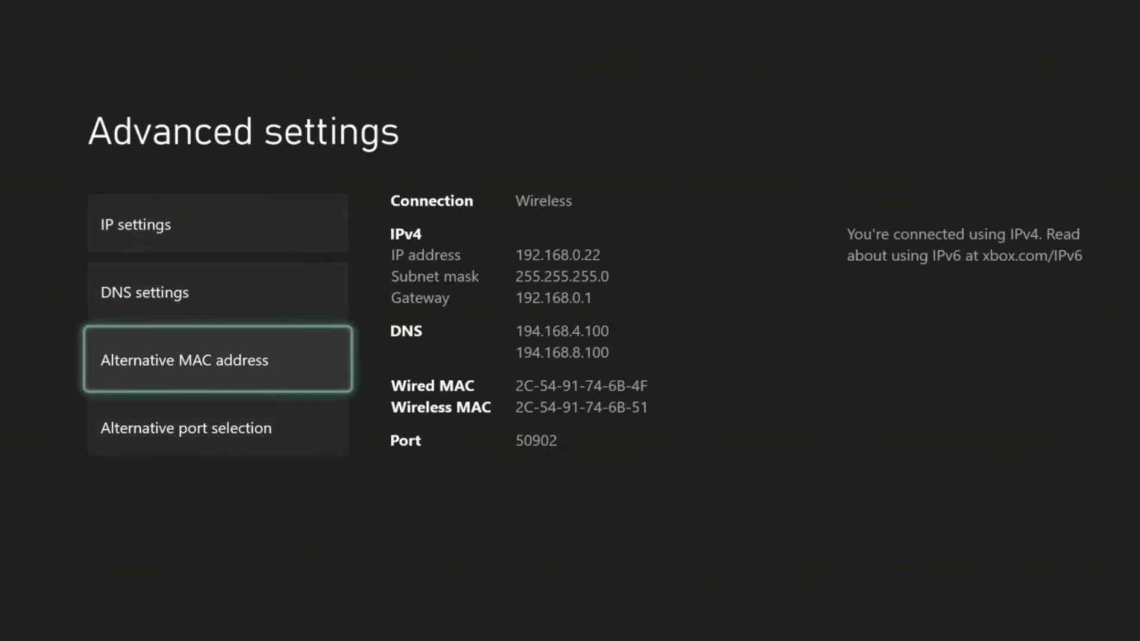
key("Return")
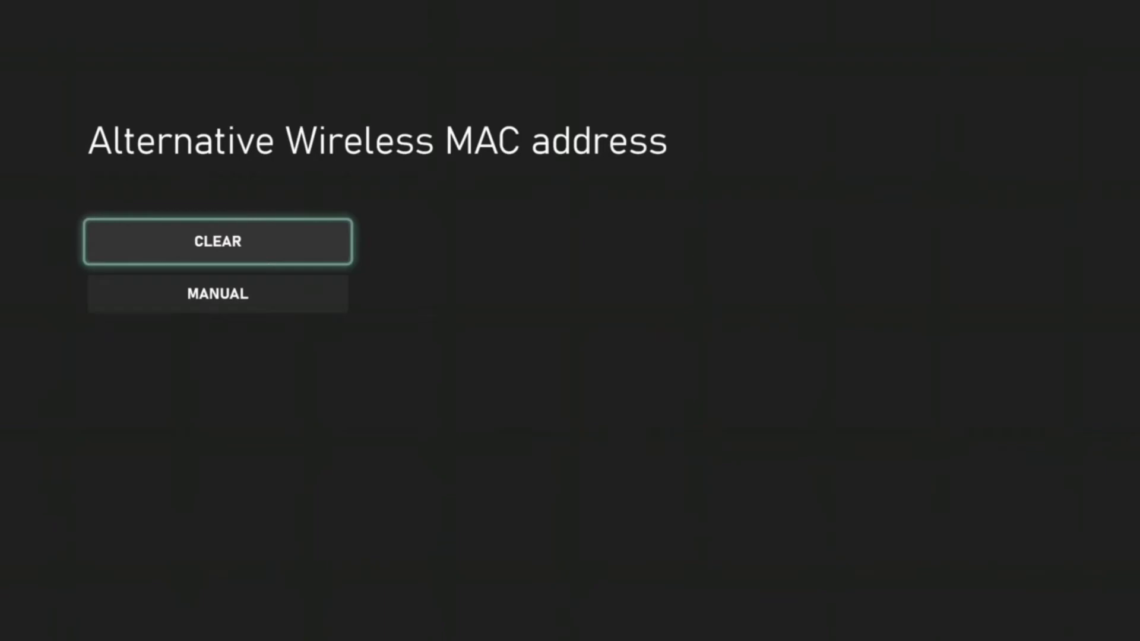
key("Escape")
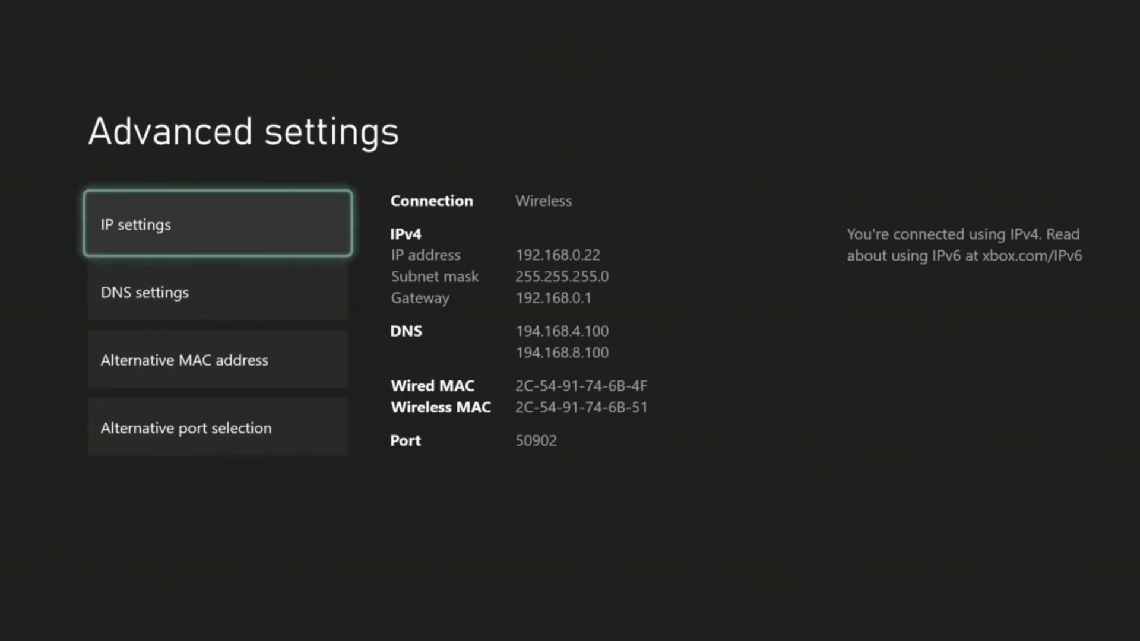
key("Escape")
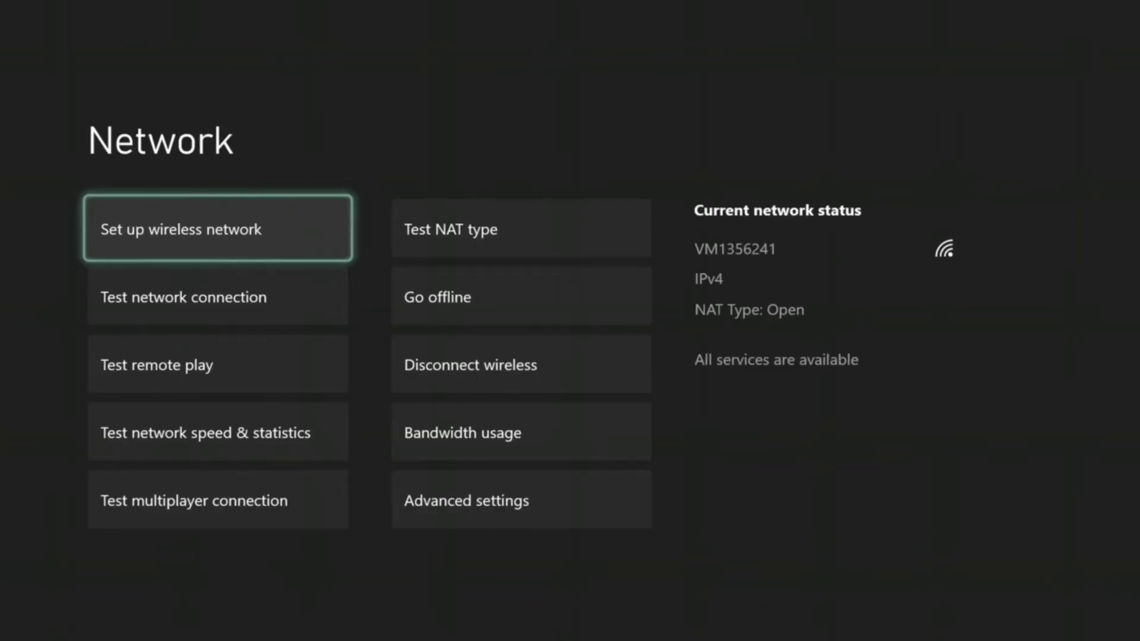
Step: Back out of the Network page to the General settings list
key("Escape")
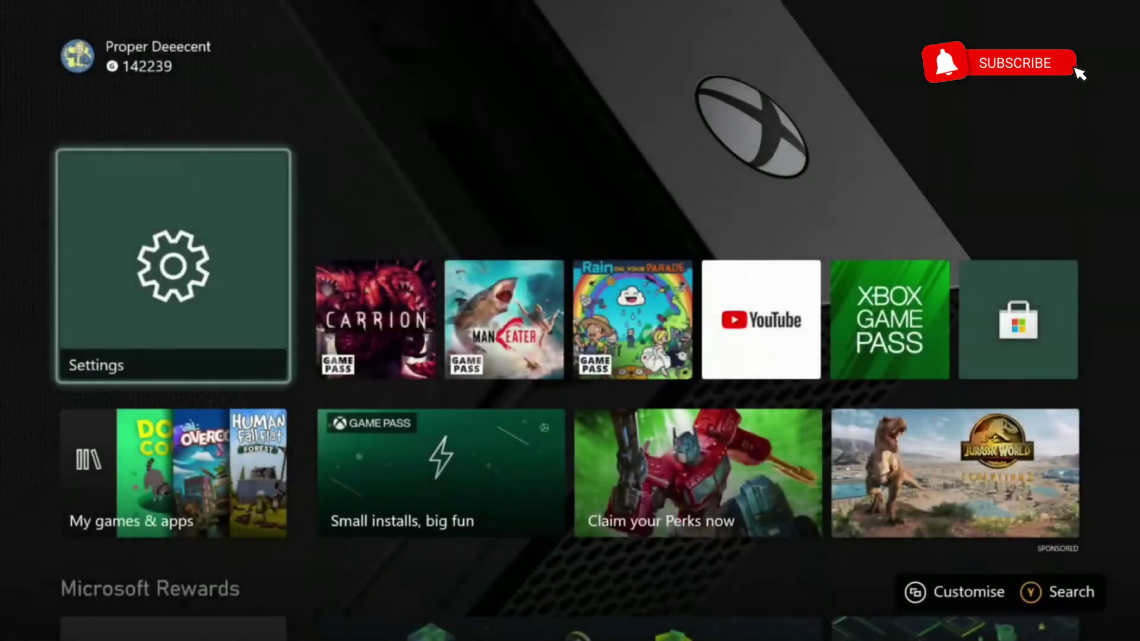
Step: Open Settings from the Home screen shortcut and enter General > Network settings
key("Down")
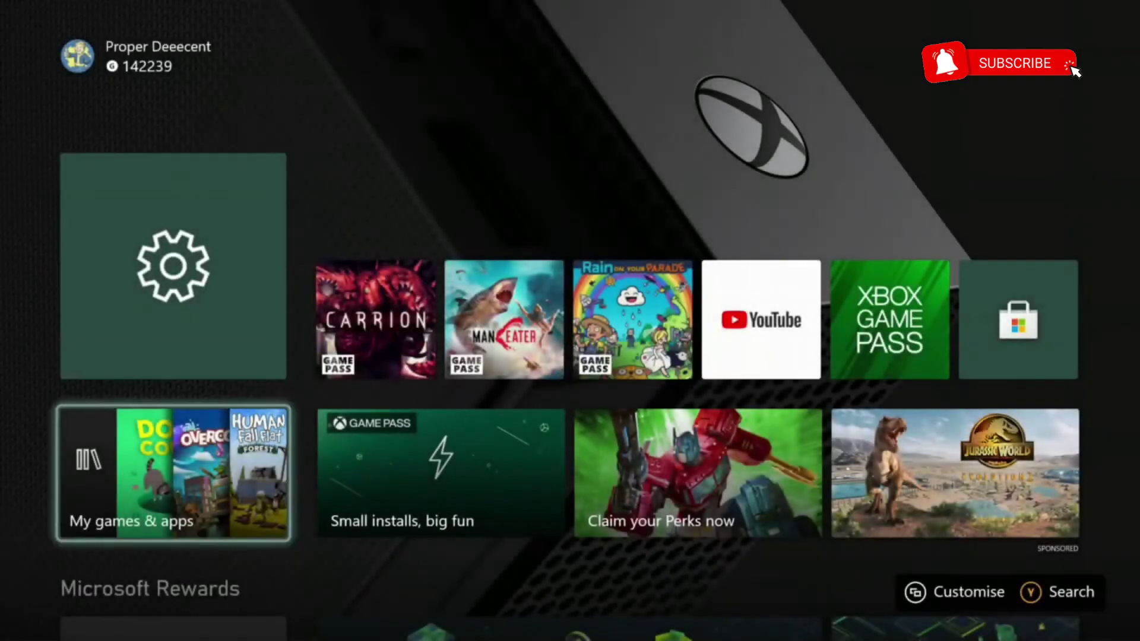
key("Up")
key("Return")
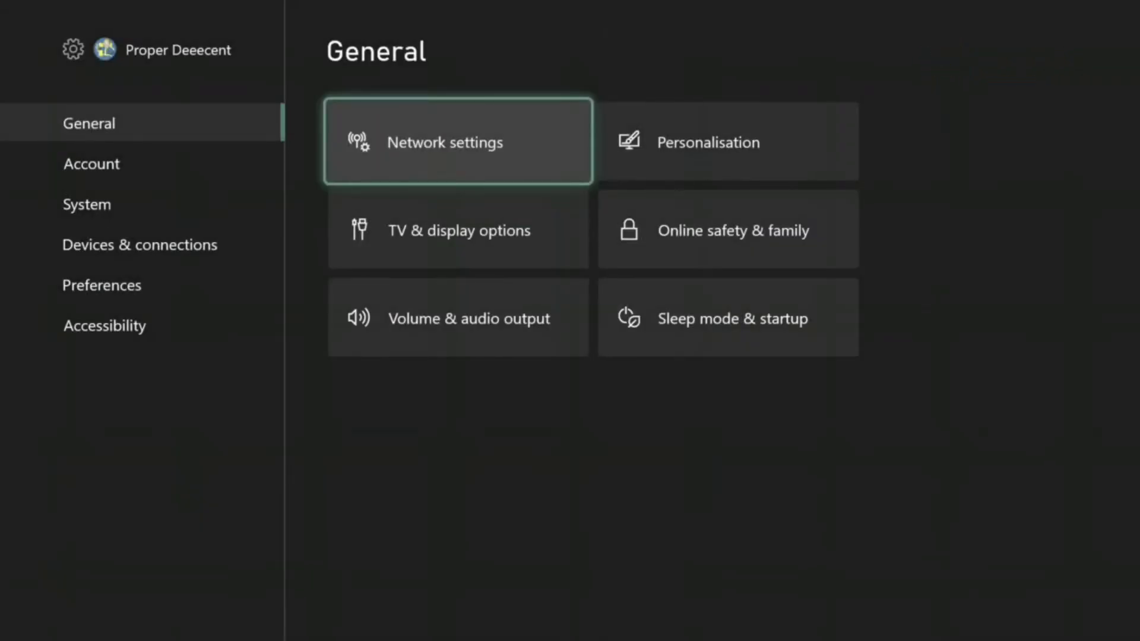
key("Down")
key("Up")
key("Left")
key("Right")
key("Down")
key("Up")
key("Return")
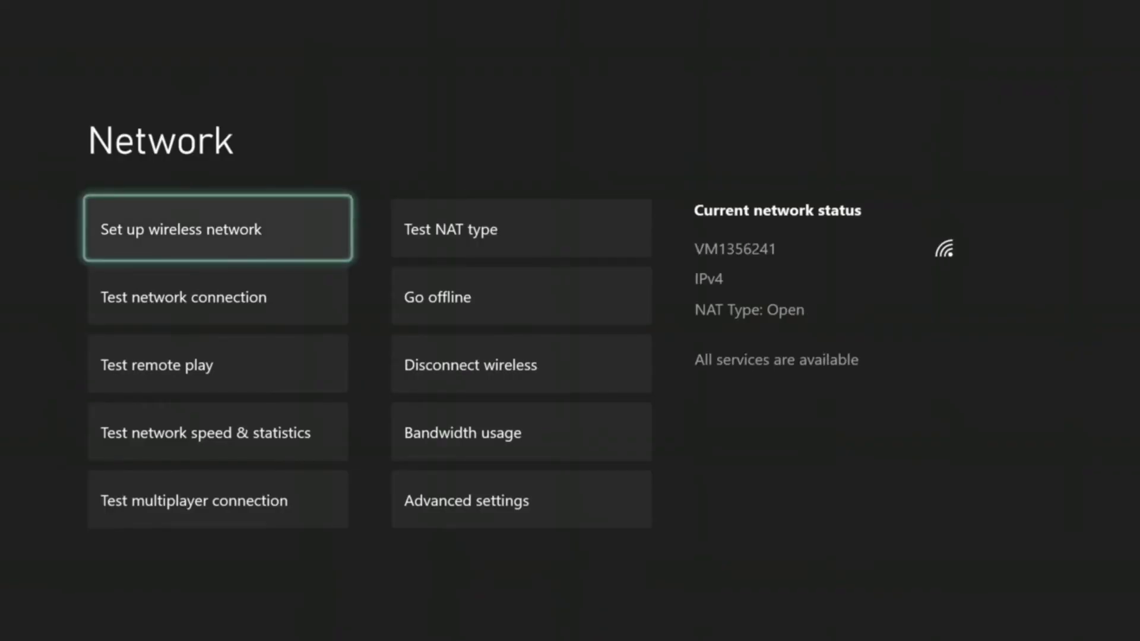
key("Right")
key("Left")
Step: In Advanced settings, set IP settings to Automatic and review DNS settings, then back out
key("Down")
key("Down")
key("Down")
key("Right")
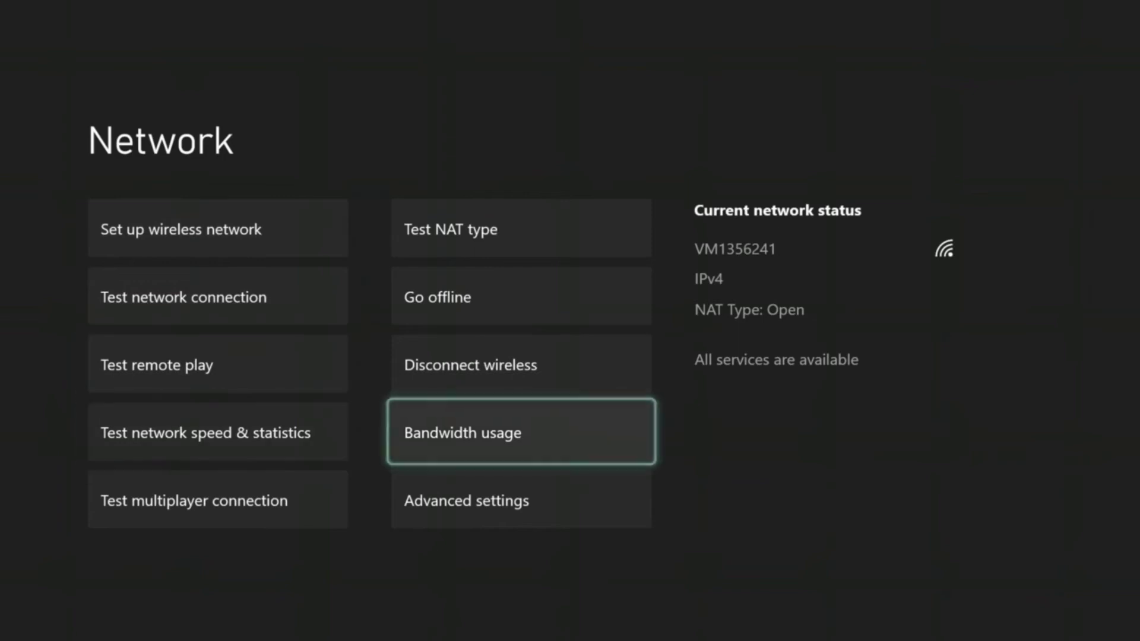
key("Down")
key("Return")
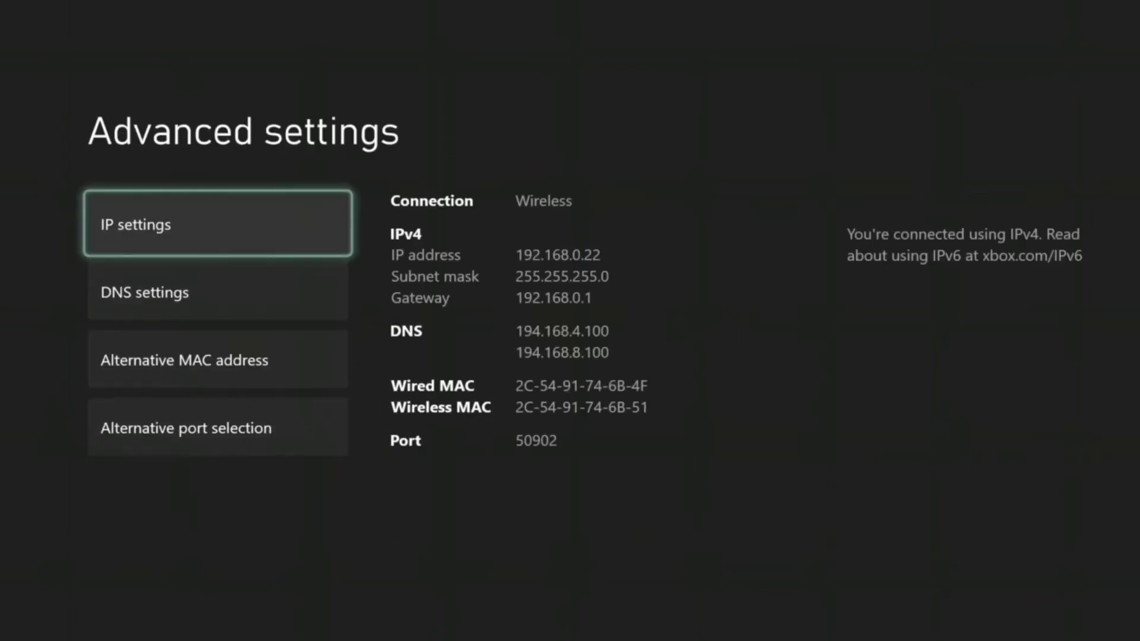
key("Return")
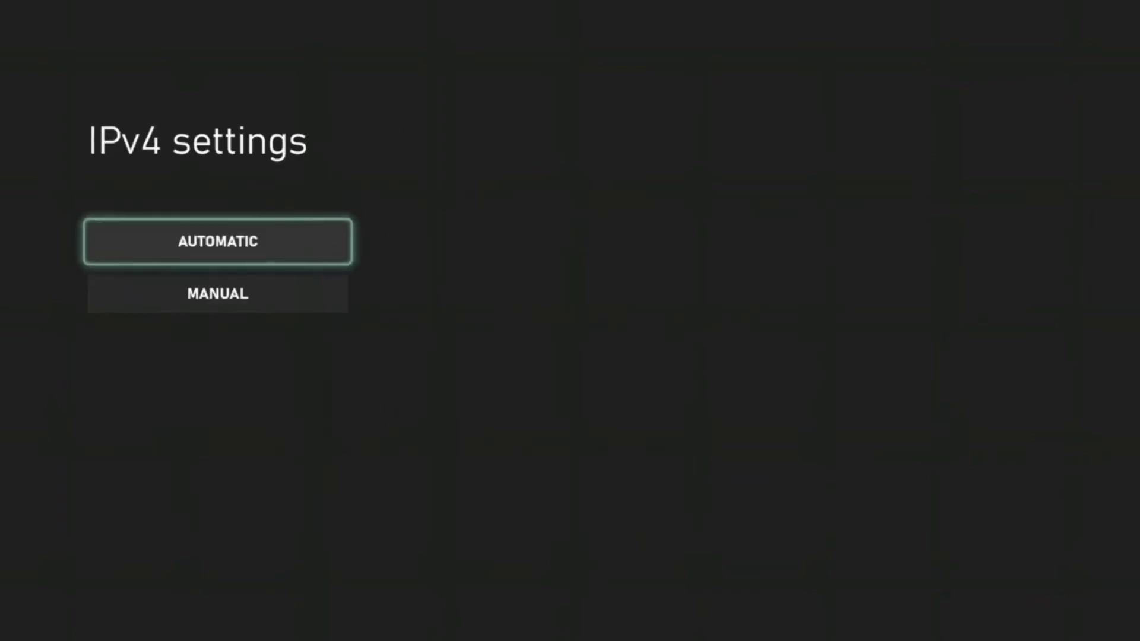
key("Escape")
key("Down")
key("Return")
key("Return")
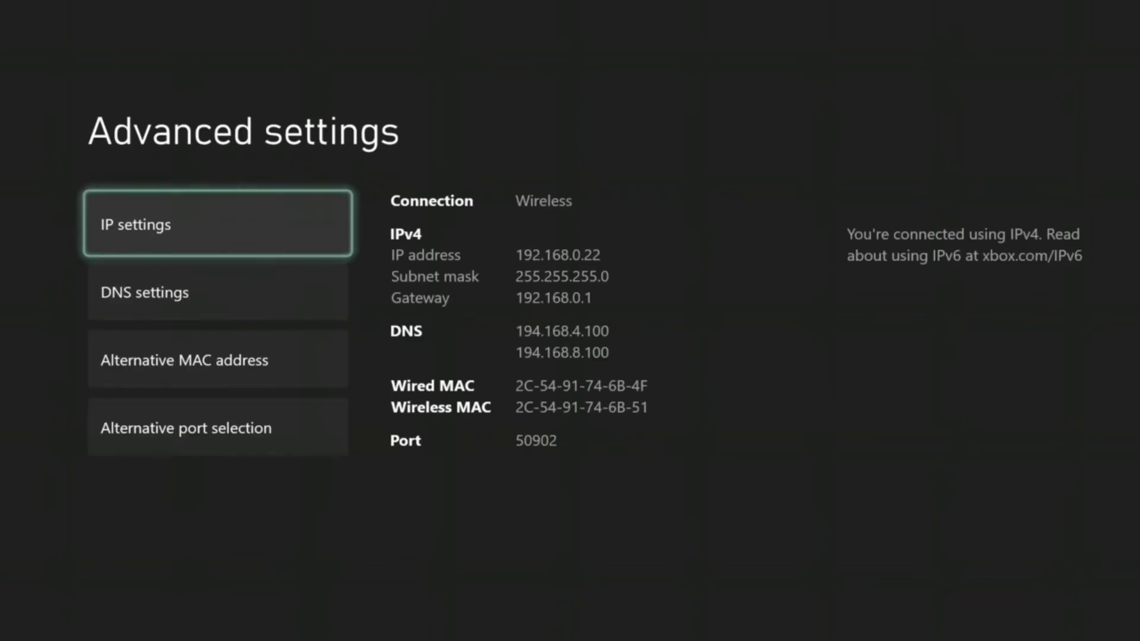
key("Down")
key("Up")
key("Down")
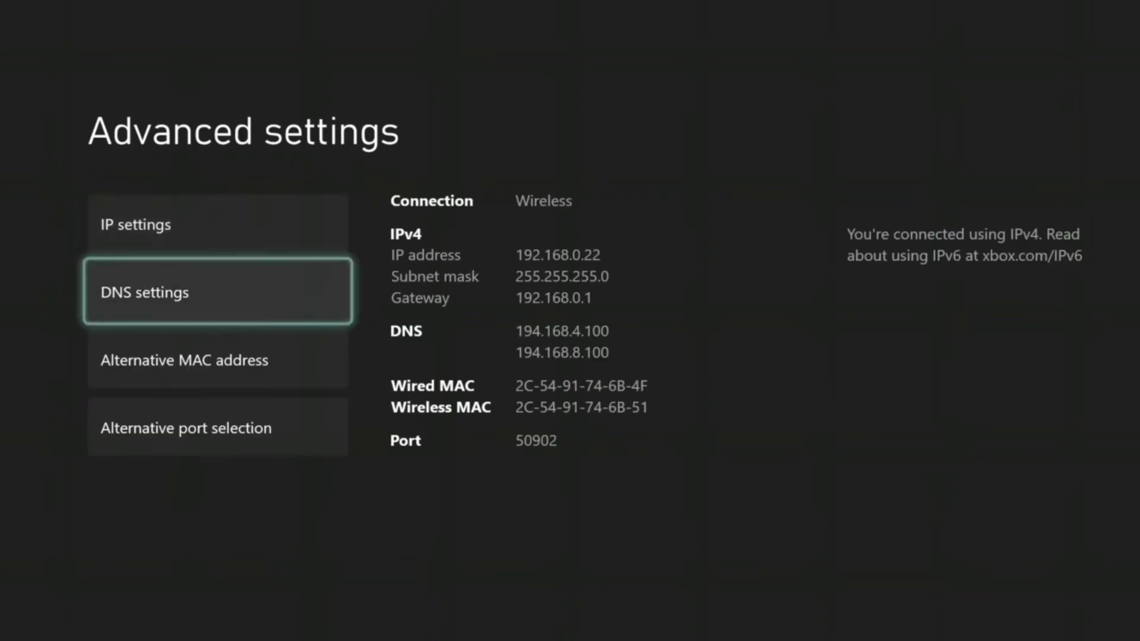
key("Down")
key("Up")
key("Up")
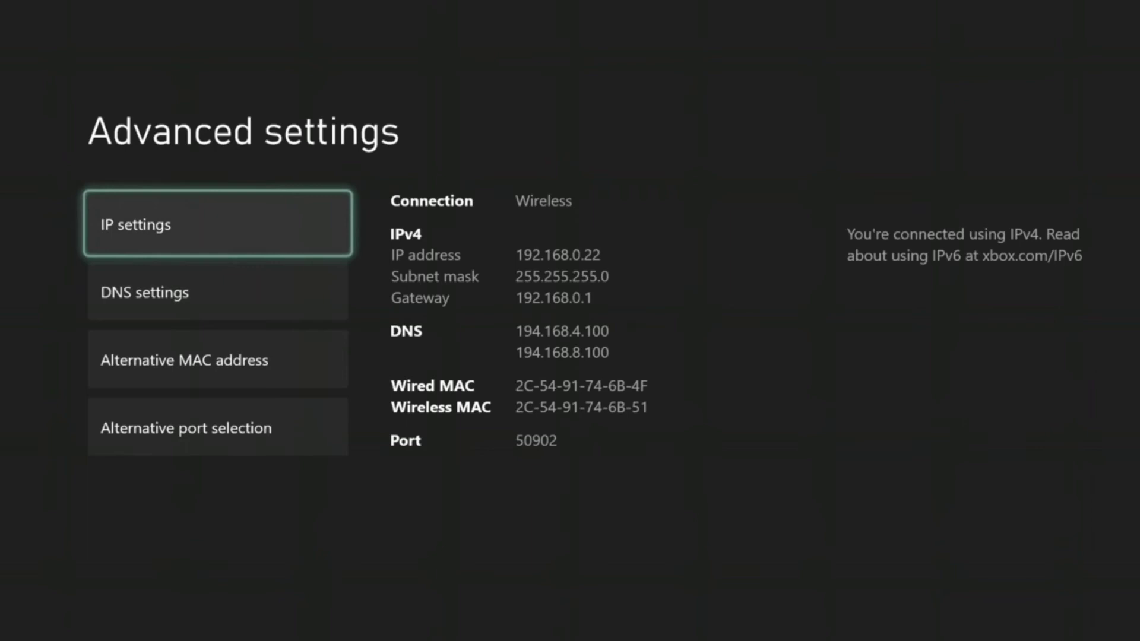
key("Escape")
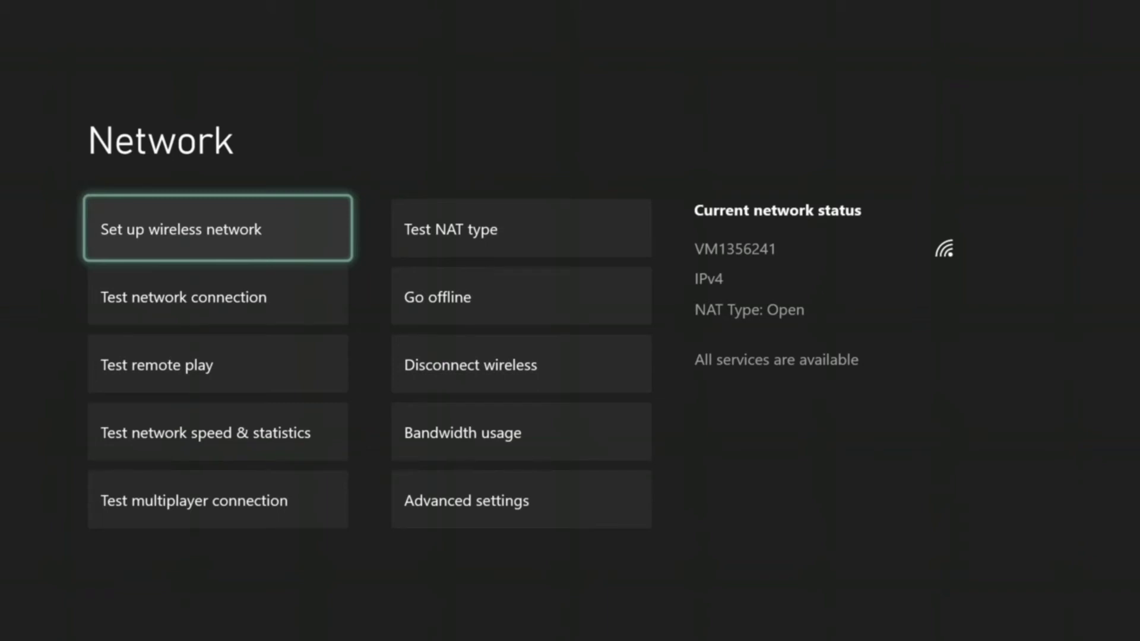
Step: Reopen Advanced settings and keep IP settings and DNS settings on Automatic
key("Down")
key("Down")
key("Right")
key("Left")
key("Right")
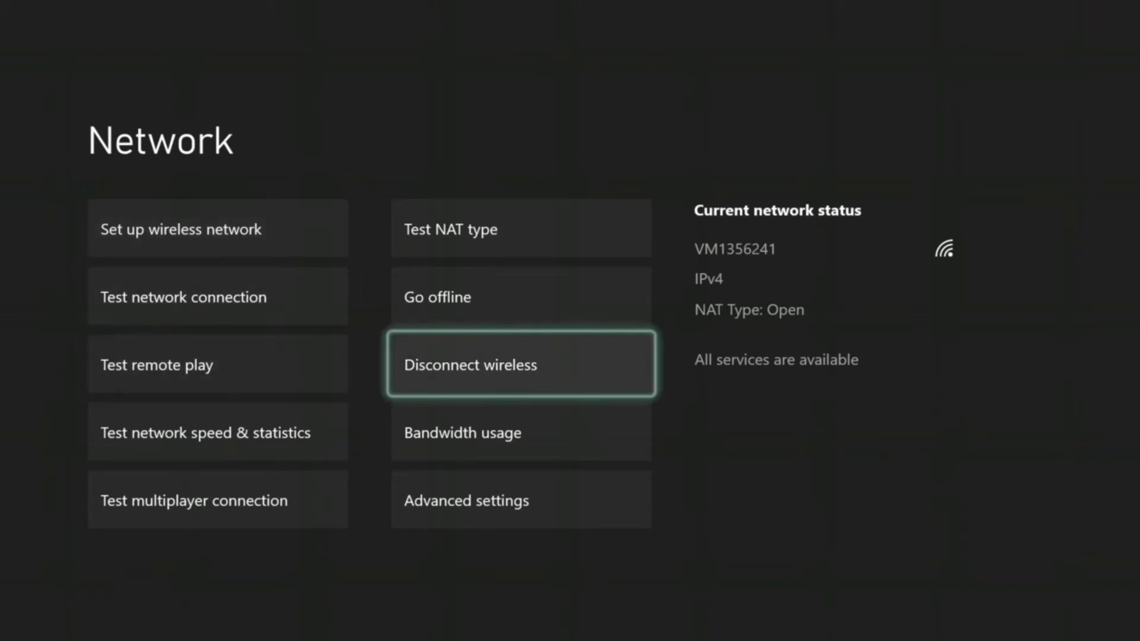
key("Down")
key("Down")
key("Return")
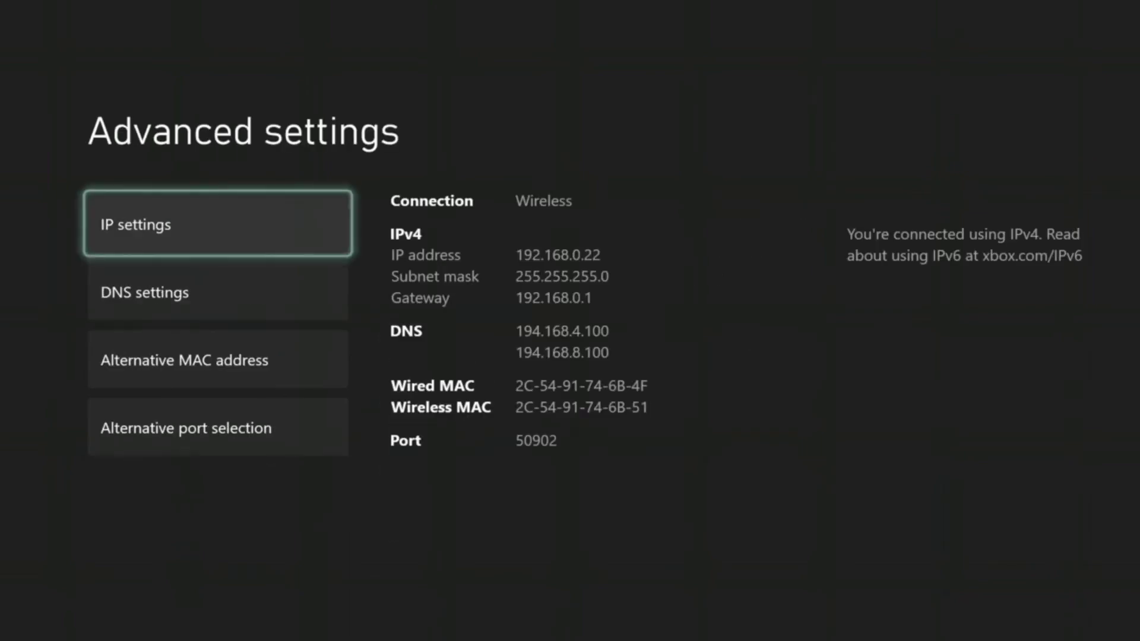
key("Return")
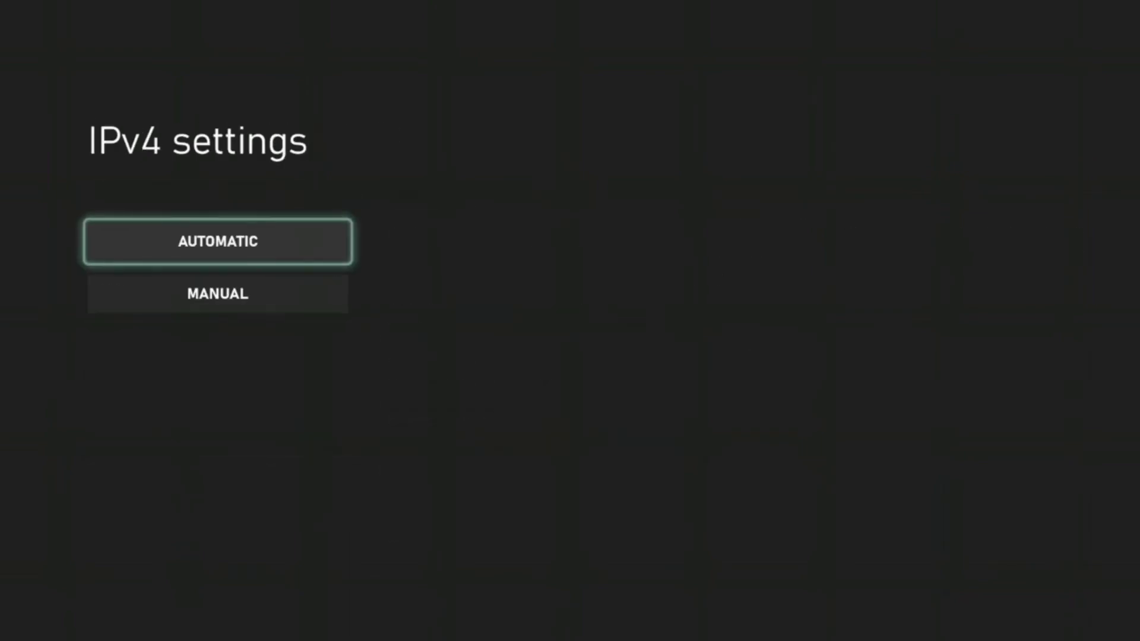
key("Escape")
key("Down")
key("Return")
key("Escape")
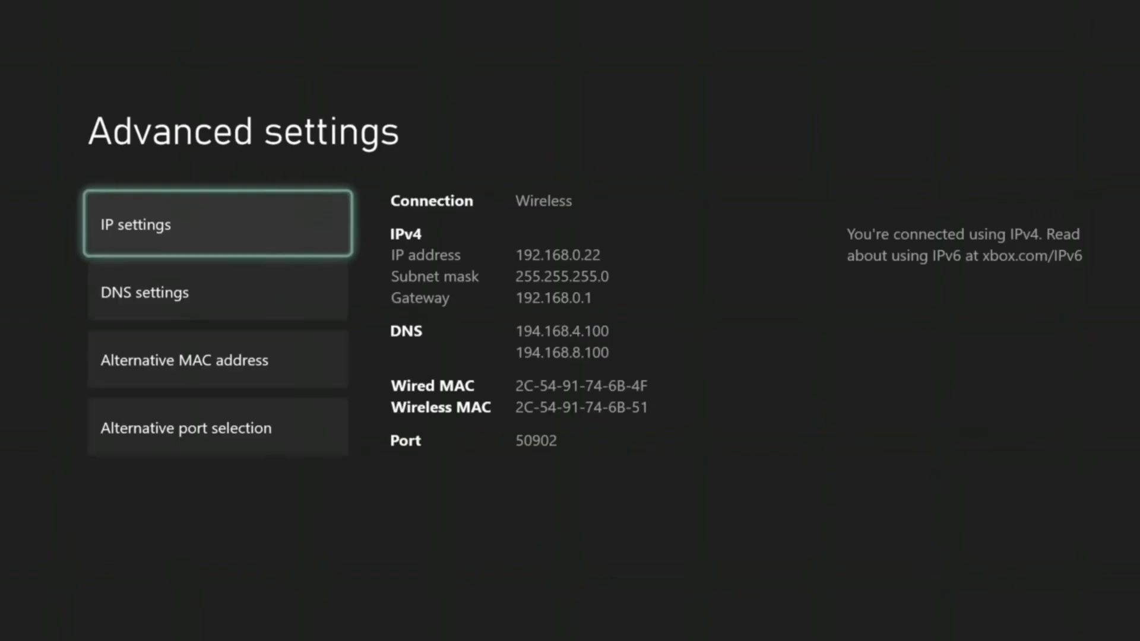
Step: Set Alternative port selection to Automatic and return to the Network page
key("Down")
key("Down")
key("Down")
key("Return")
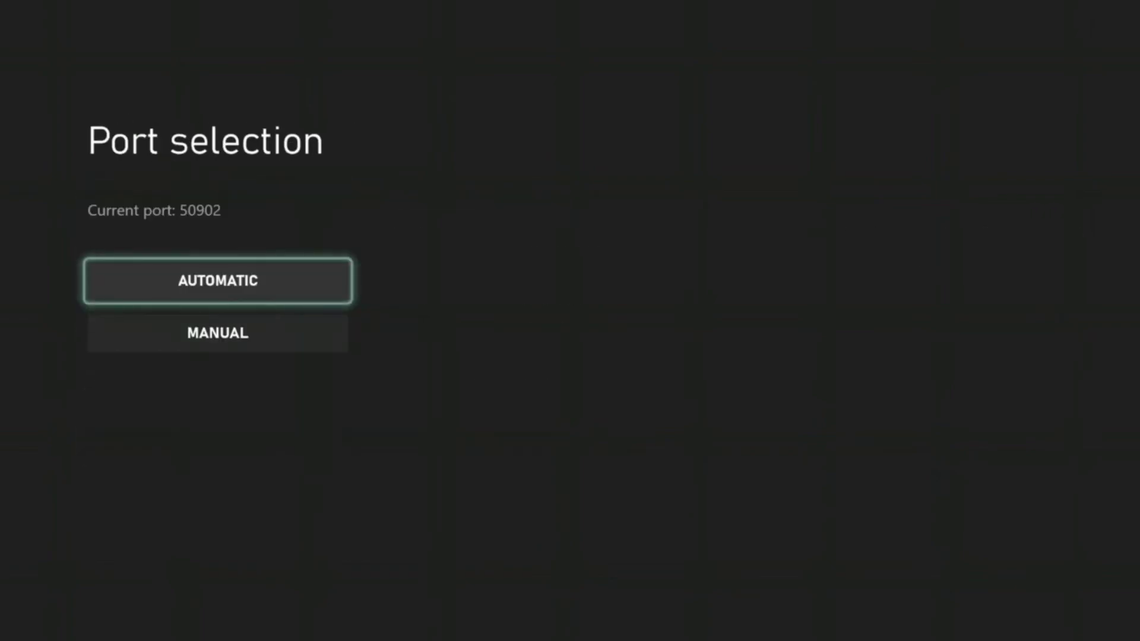
key("Escape")
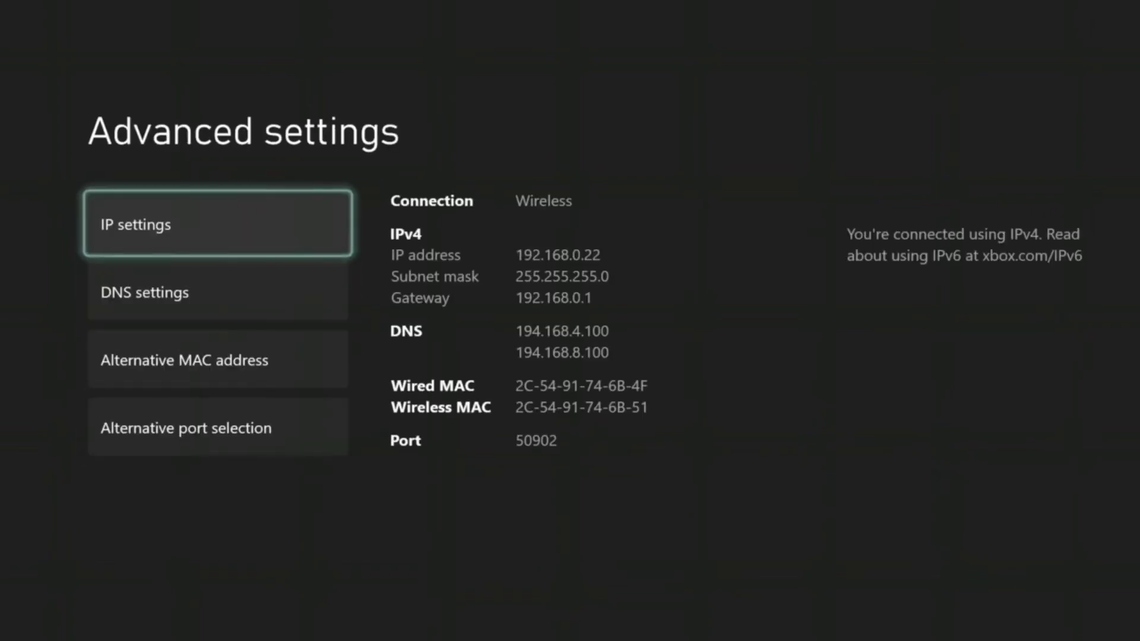
key("Escape")
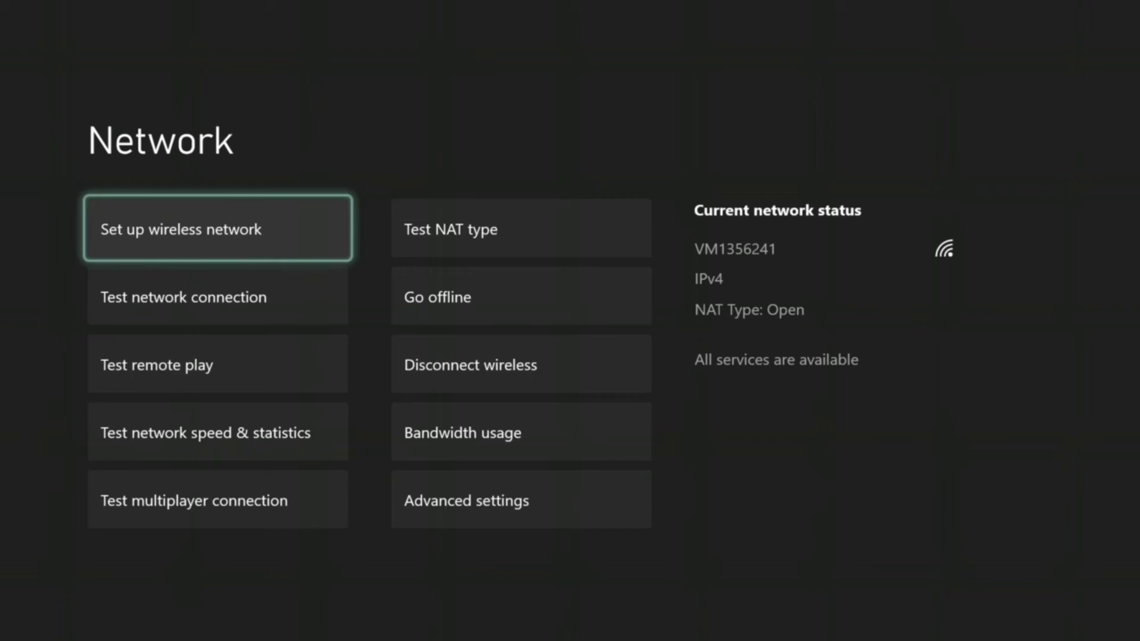
Step: Go back to General and reopen the Network settings page
key("Escape")
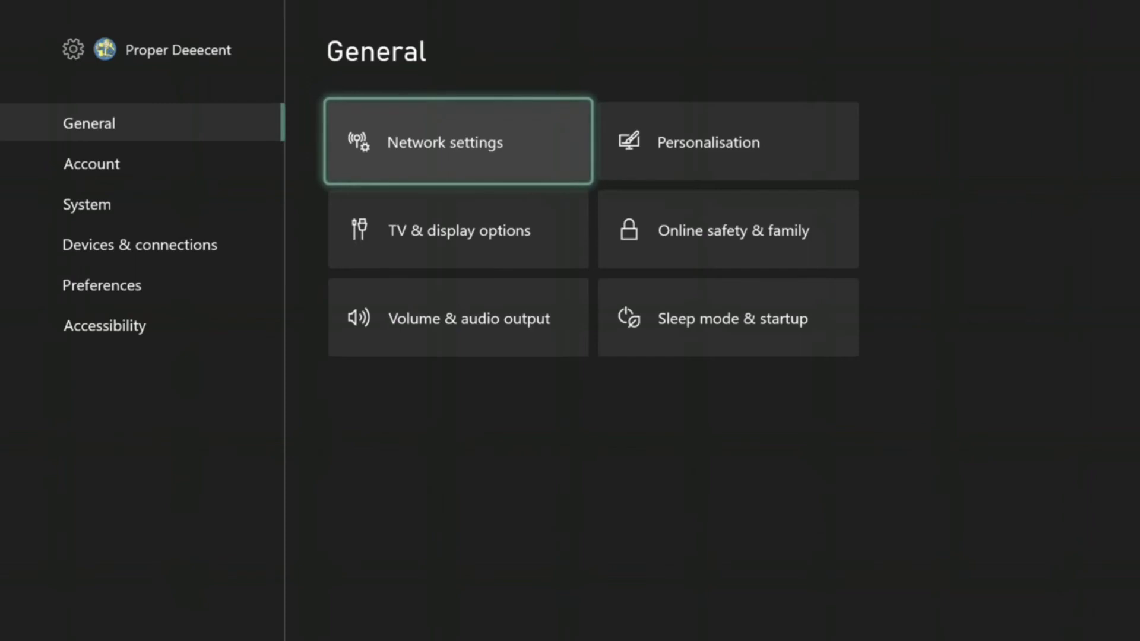
key("Return")
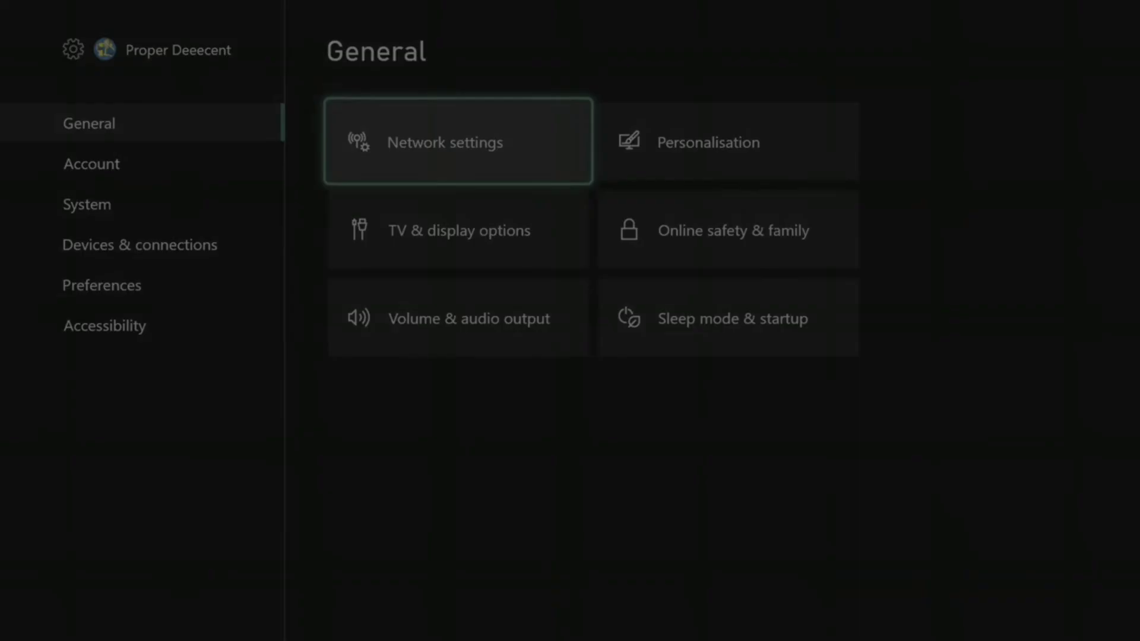
key("Down")
key("Up")
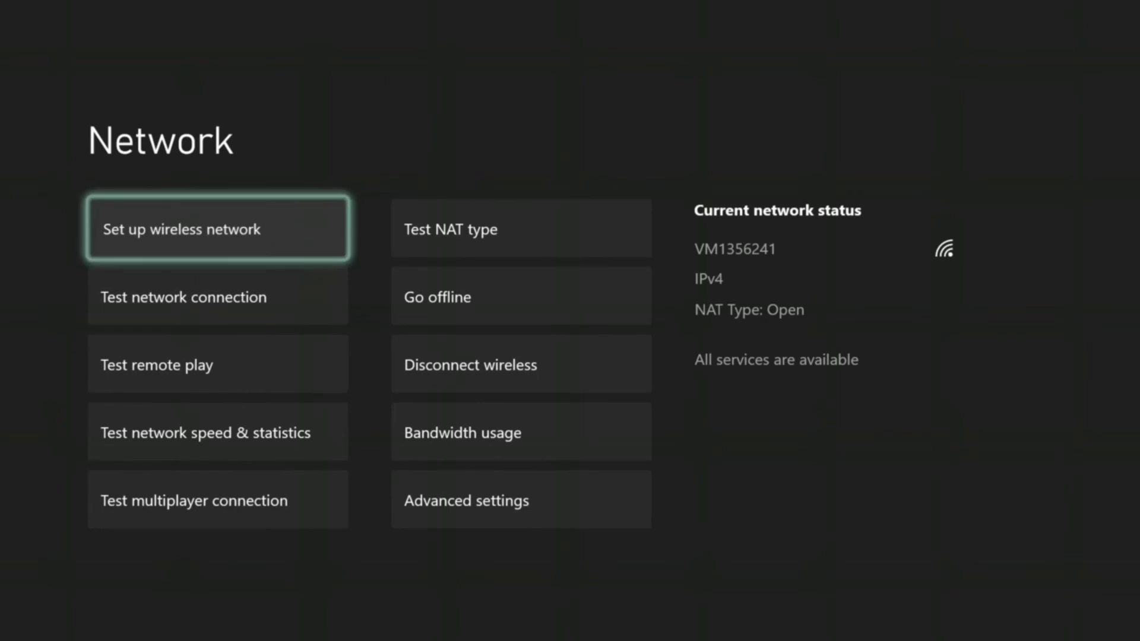
Step: Select Set up wireless network to show the Choose a connection list
key("Return")
key("Escape")
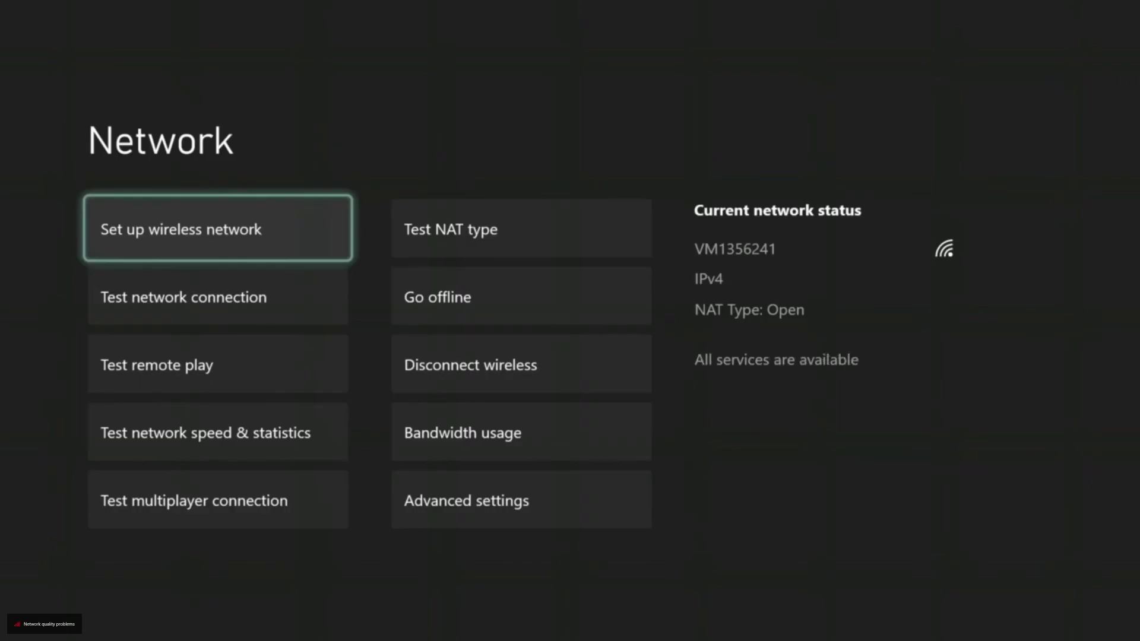
key("Down")
key("Up")
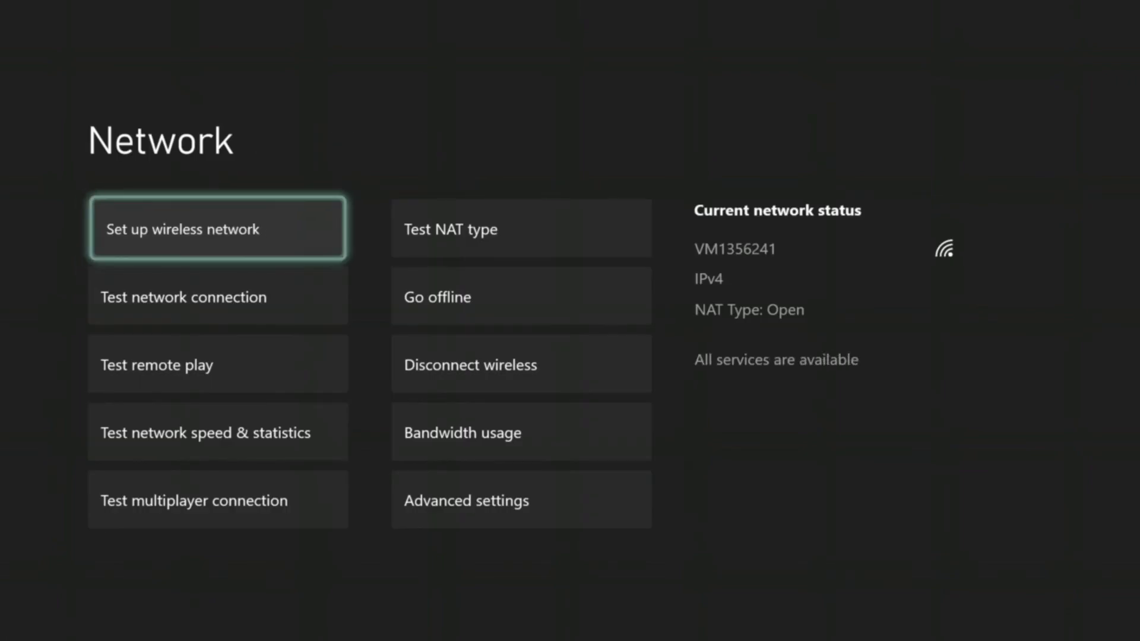
key("Return")
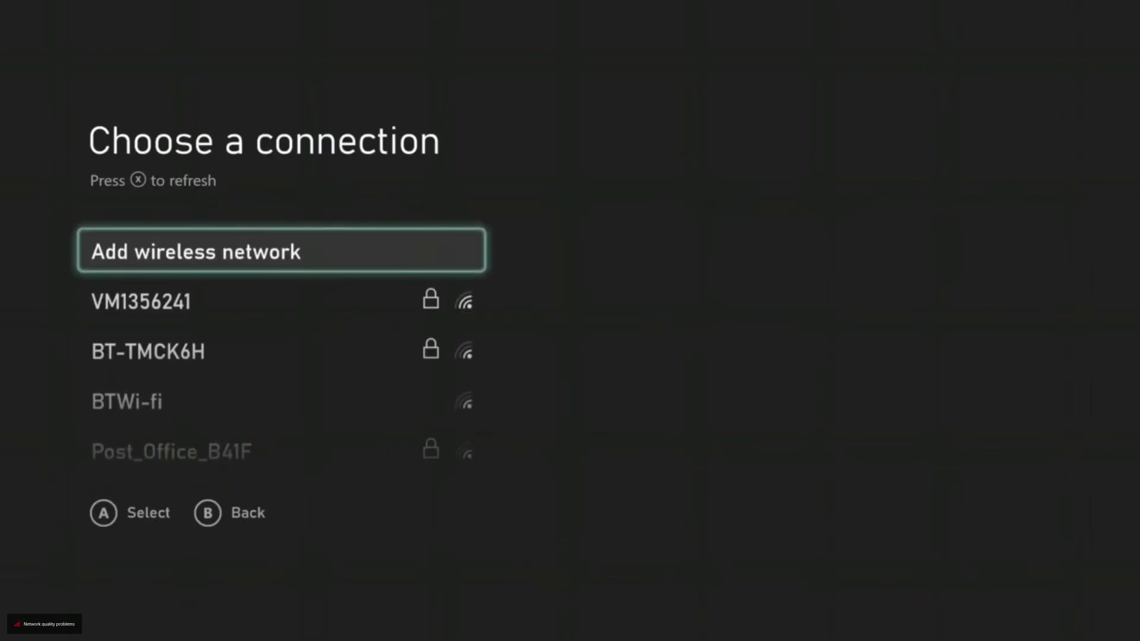
Step: Close Choose a connection, check Advanced settings > Alternative MAC address, and back out to Network
key("Escape")
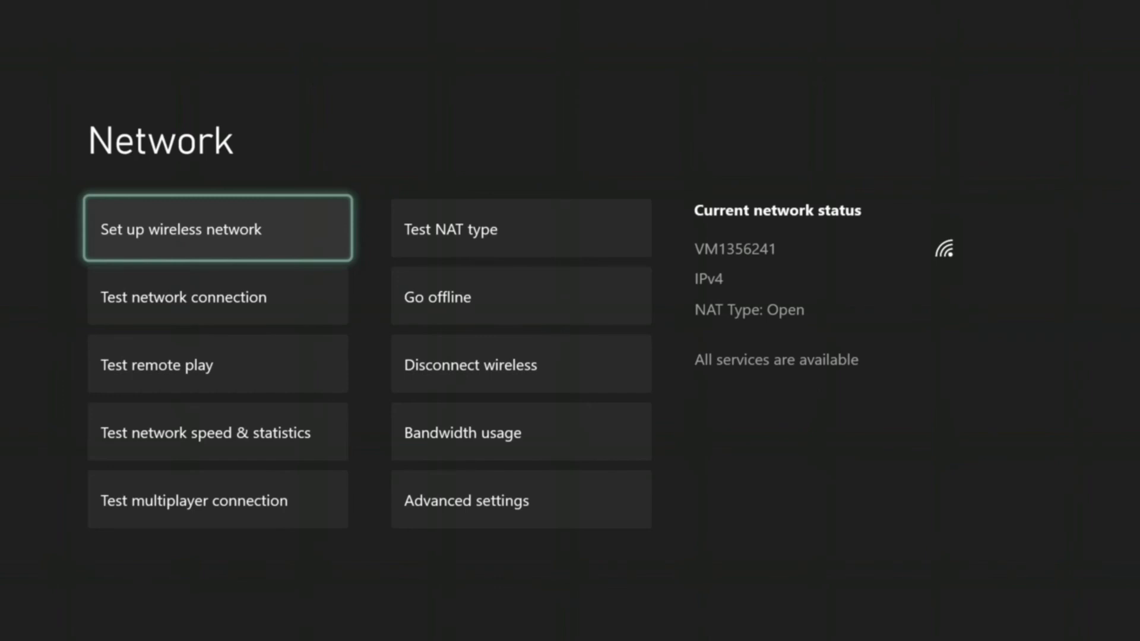
key("Down")
key("Right")
key("Down")
key("Down")
key("Down")
key("Return")
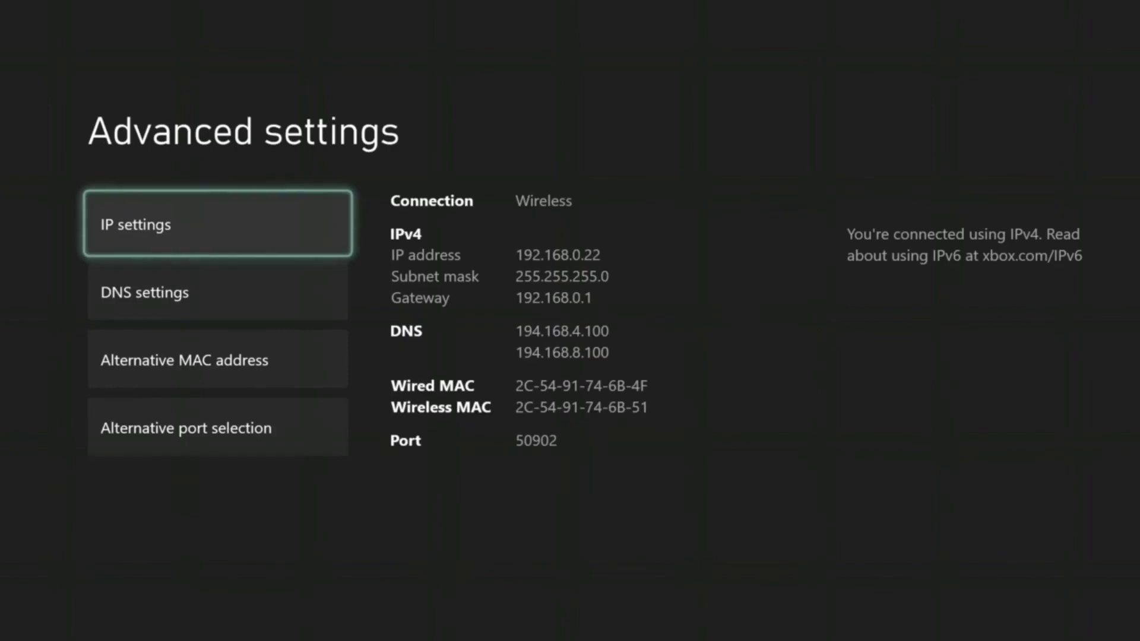
key("Down")
key("Down")
key("Return")
key("Escape")
key("Escape")
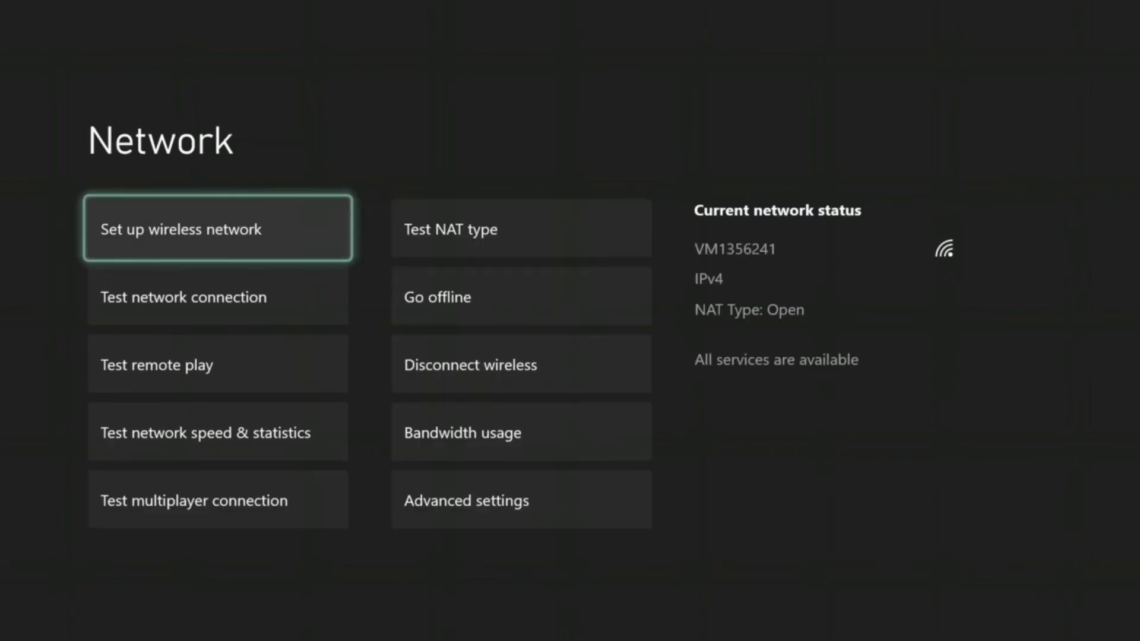